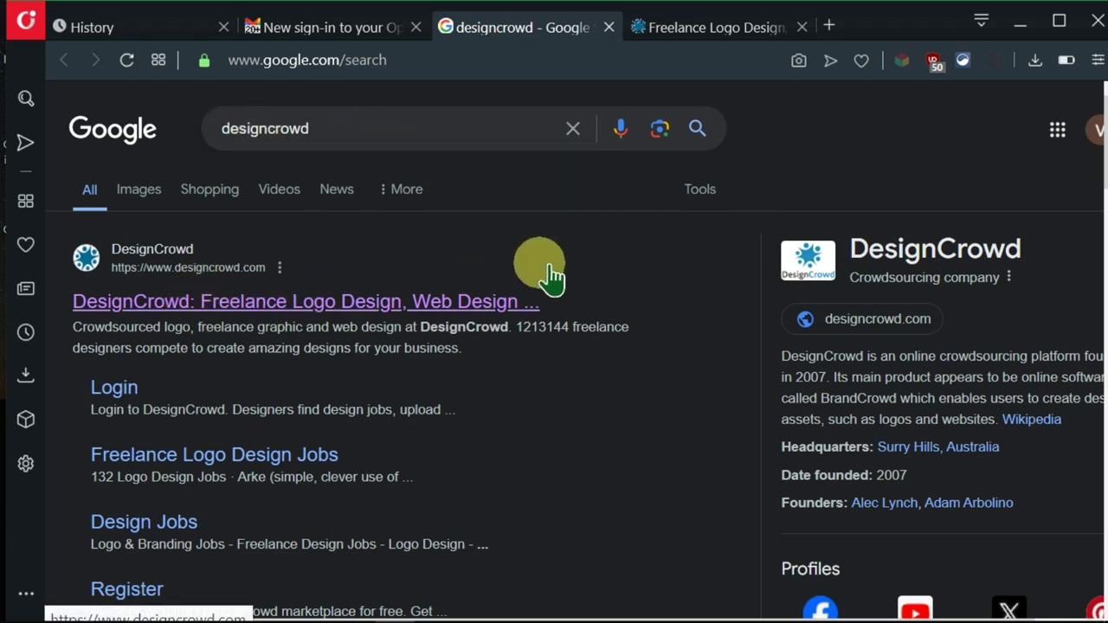
Step: Open the DesignCrowd registration form from the home page
click(658, 35)
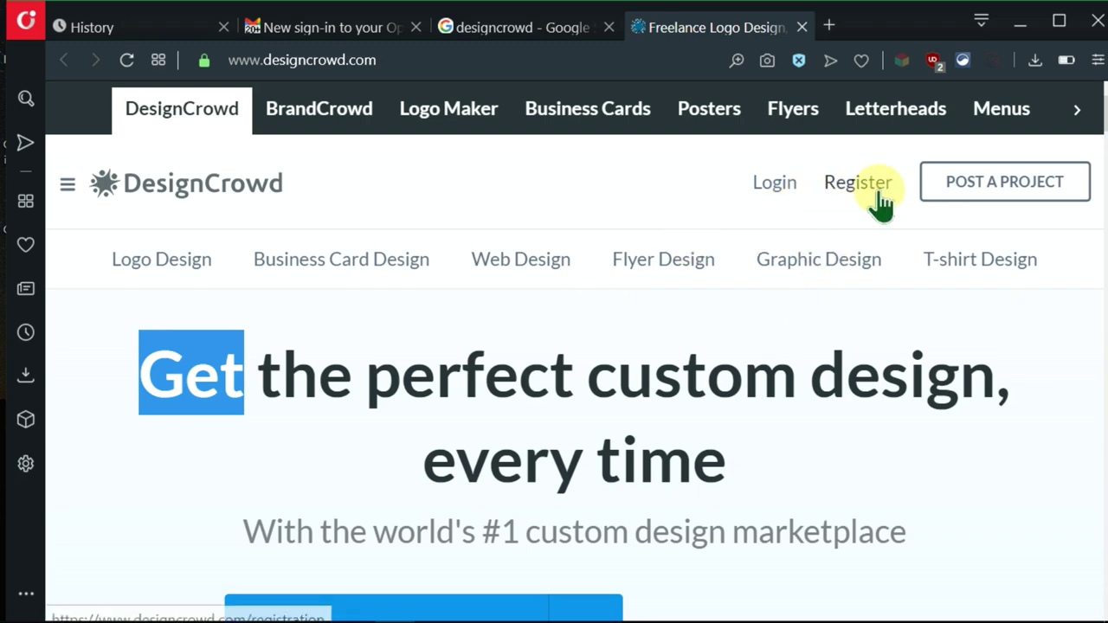
click(849, 200)
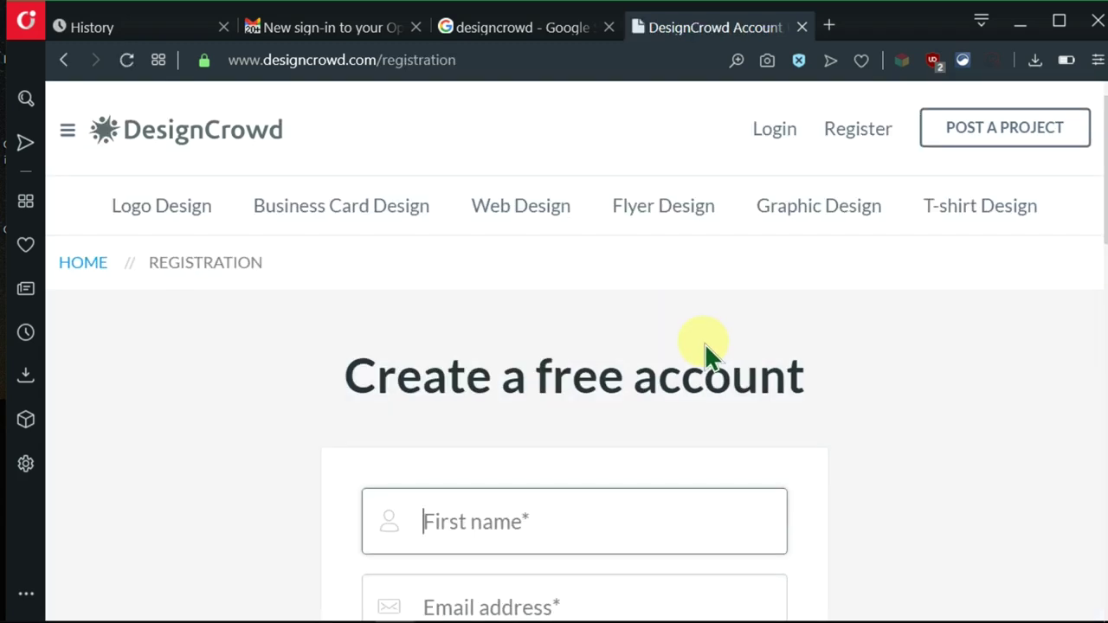
scroll(705, 343, down, 3)
scroll(705, 341, up, 3)
Step: Enter the first name in the registration form
click(587, 494)
scroll(580, 465, down, 3)
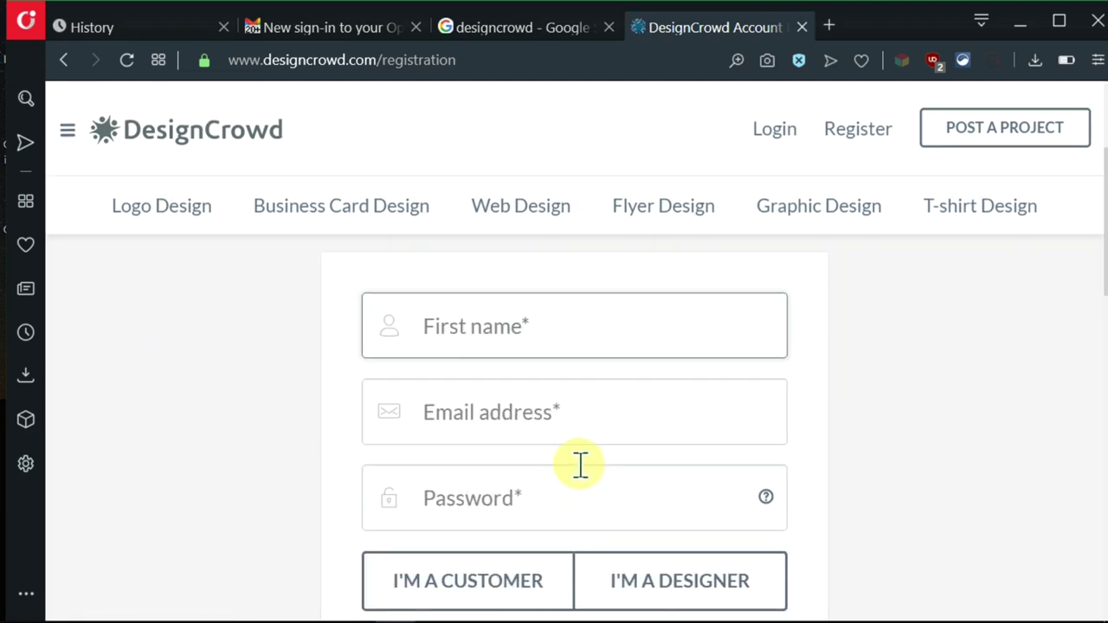
scroll(539, 411, up, 1)
scroll(540, 413, down, 1)
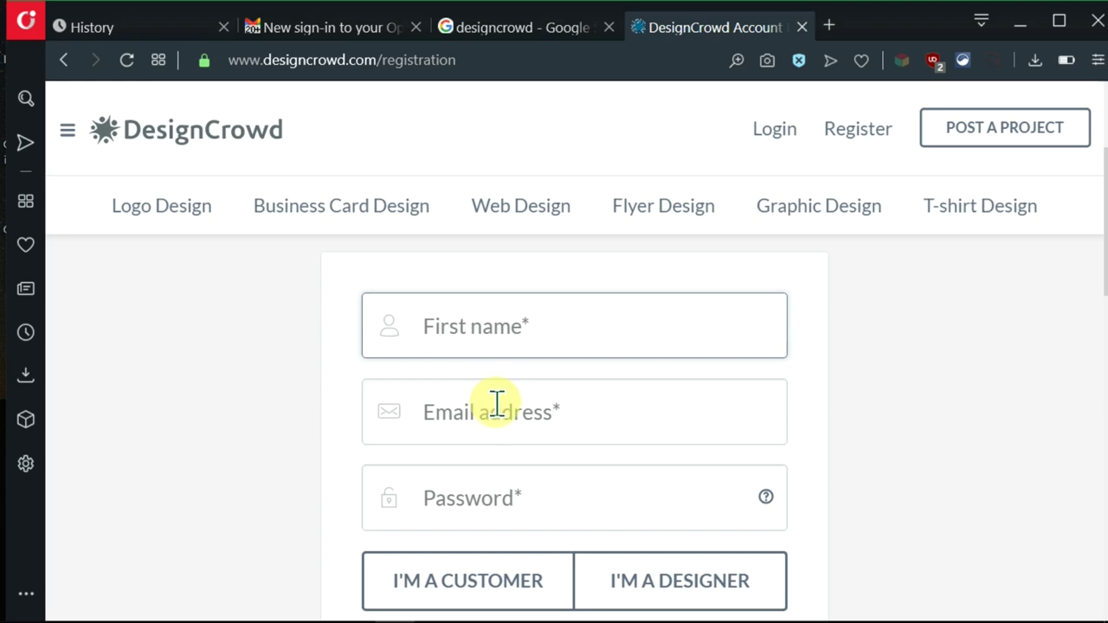
scroll(494, 404, down, 1)
scroll(596, 403, down, 1)
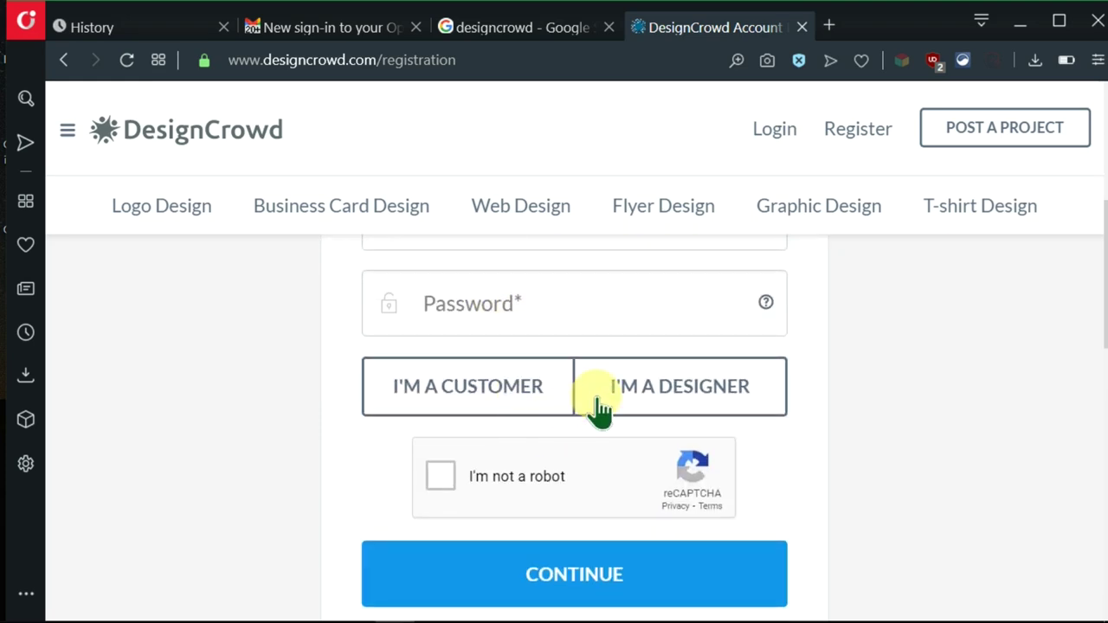
scroll(597, 426, up, 3)
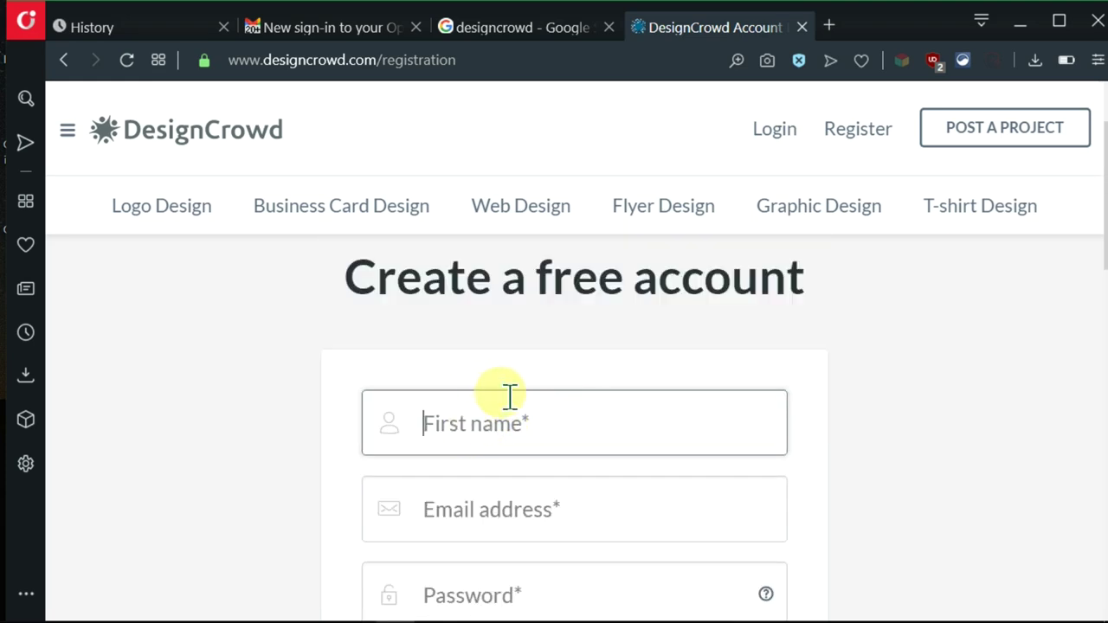
scroll(513, 474, up, 1)
text(Vincent)
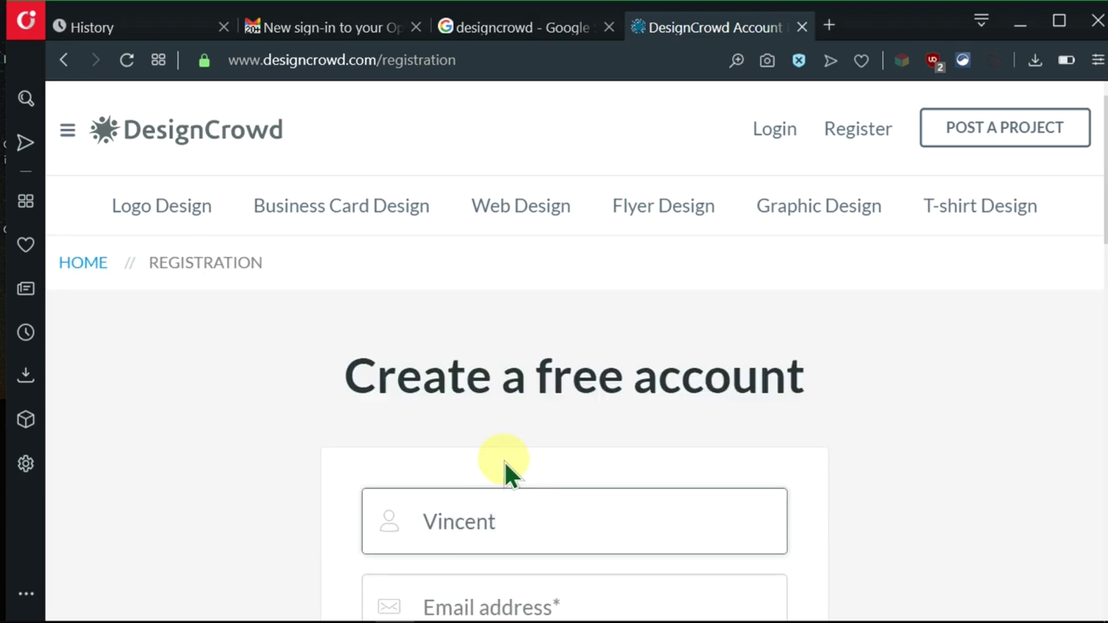
scroll(512, 470, down, 2)
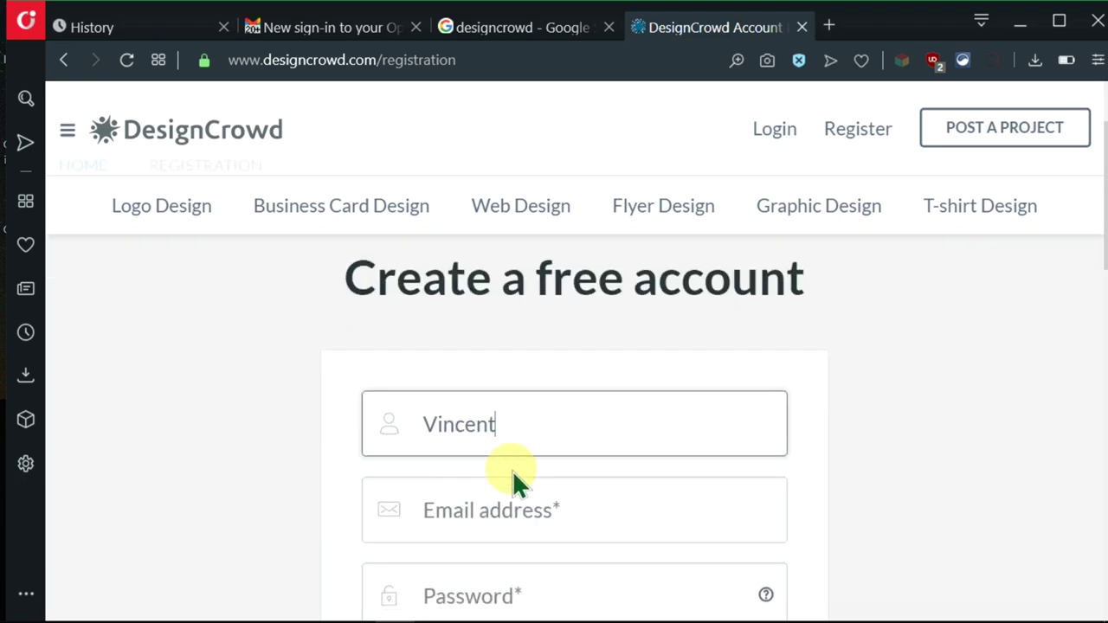
scroll(526, 403, down, 2)
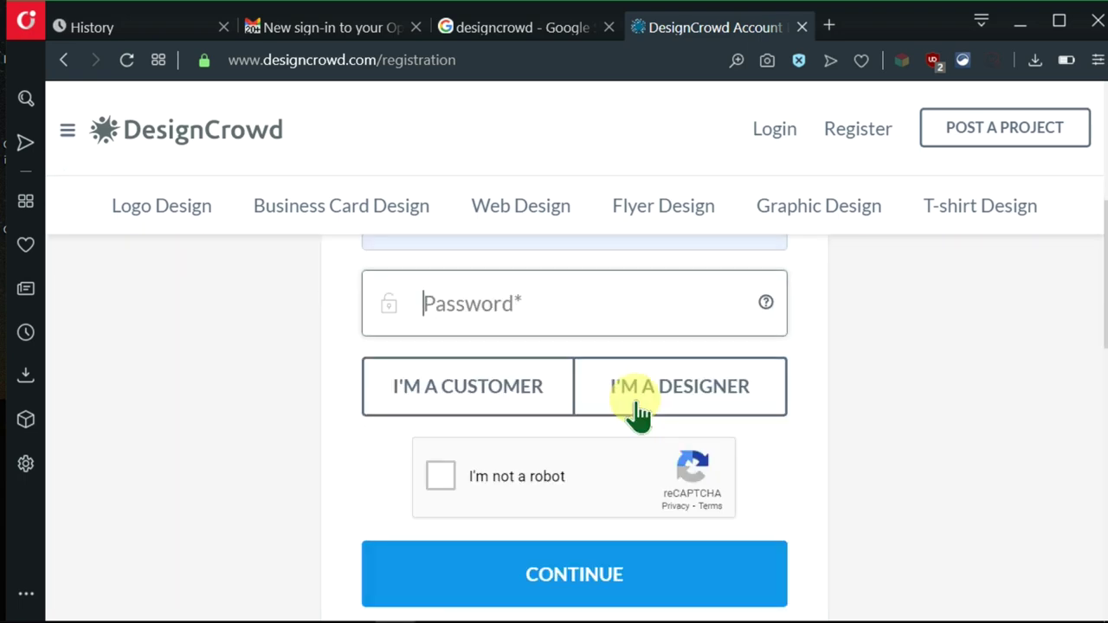
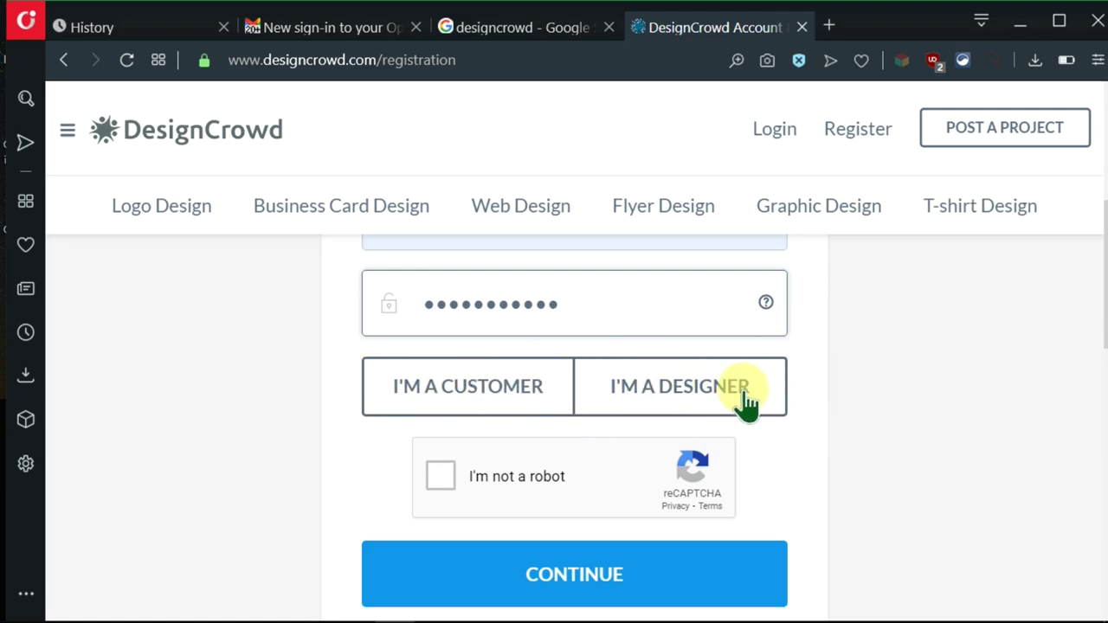
Step: Enter the account password, register as a designer, and submit the form
click(712, 394)
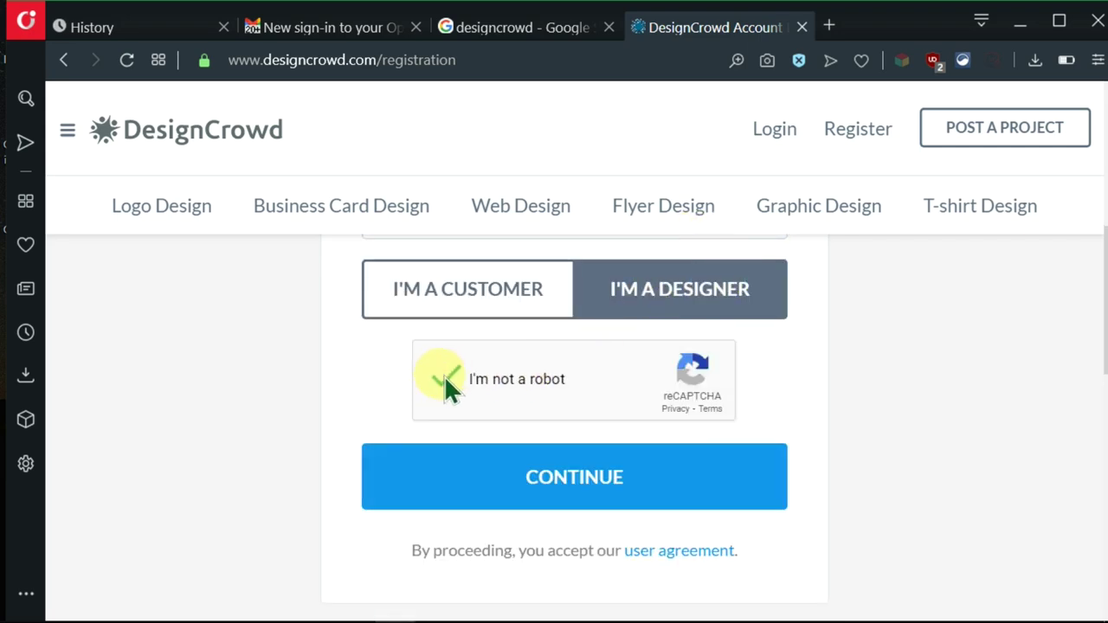
click(606, 476)
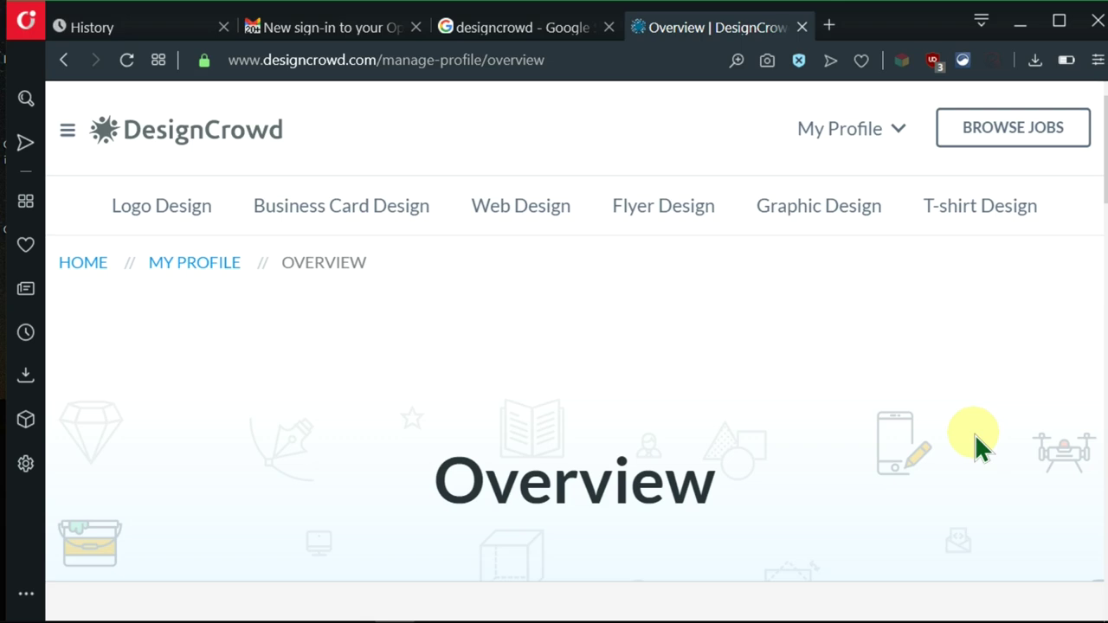
Step: Select Stationery and Business Card as designer types
scroll(975, 433, down, 1)
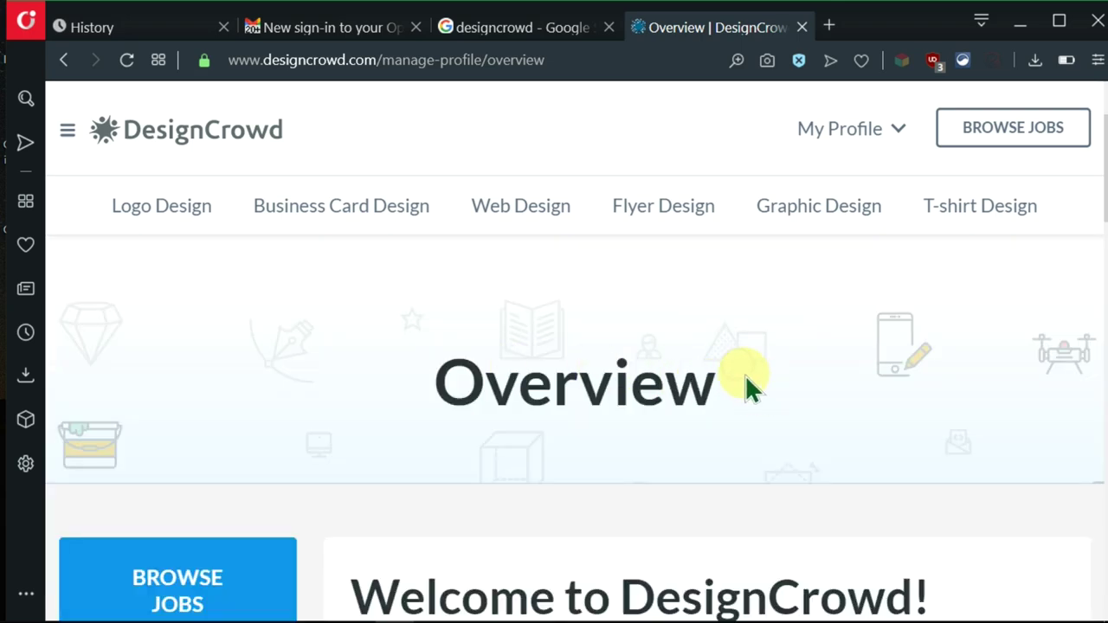
scroll(741, 367, down, 2)
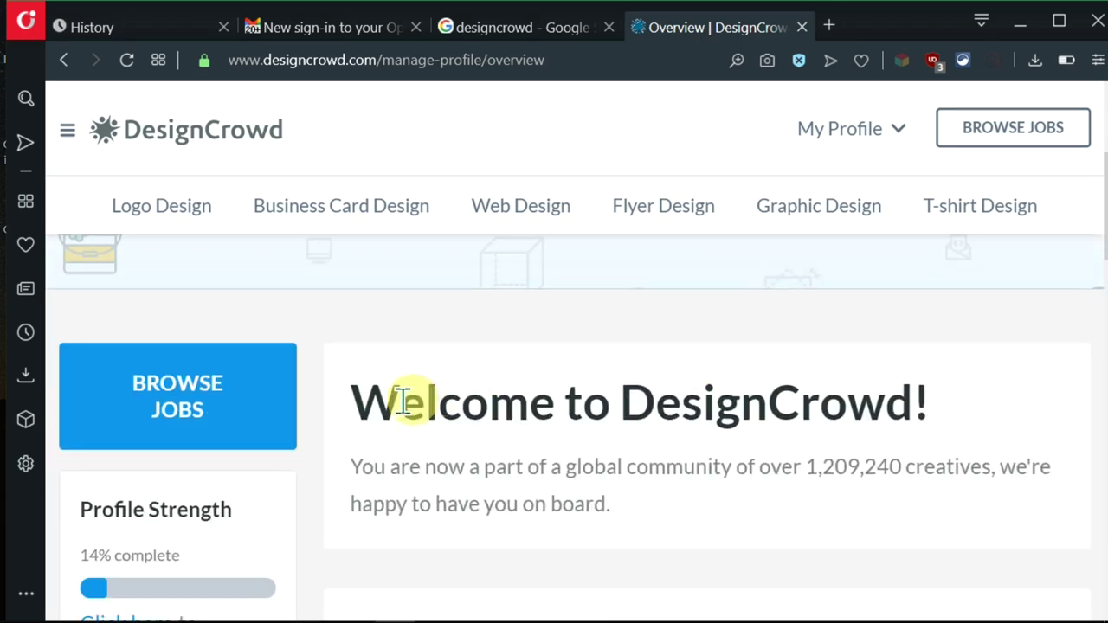
scroll(886, 386, down, 4)
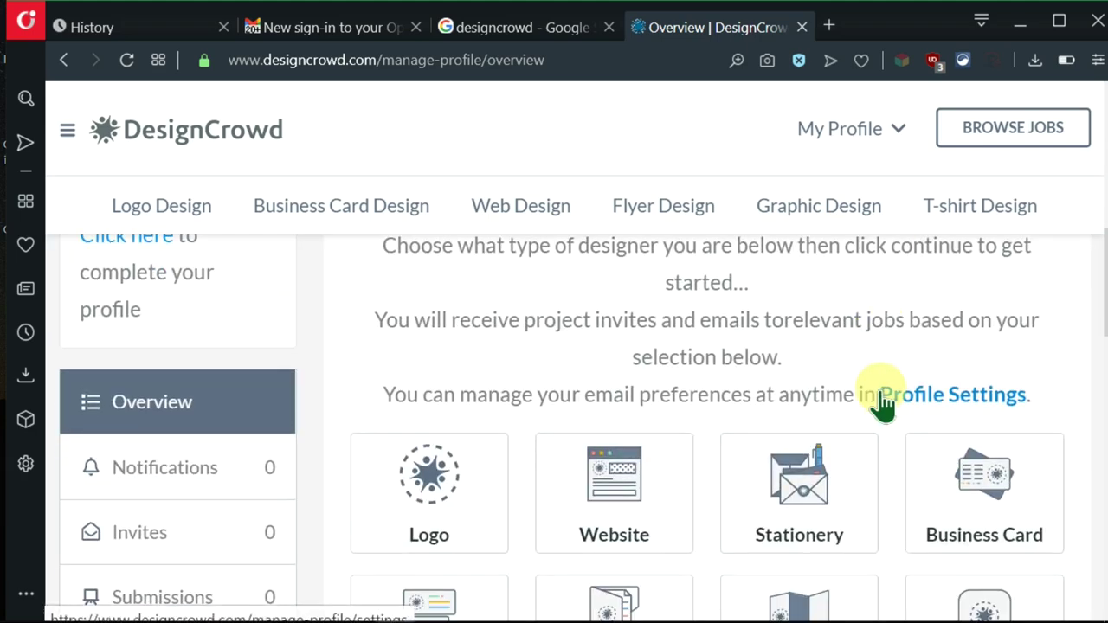
scroll(866, 399, up, 1)
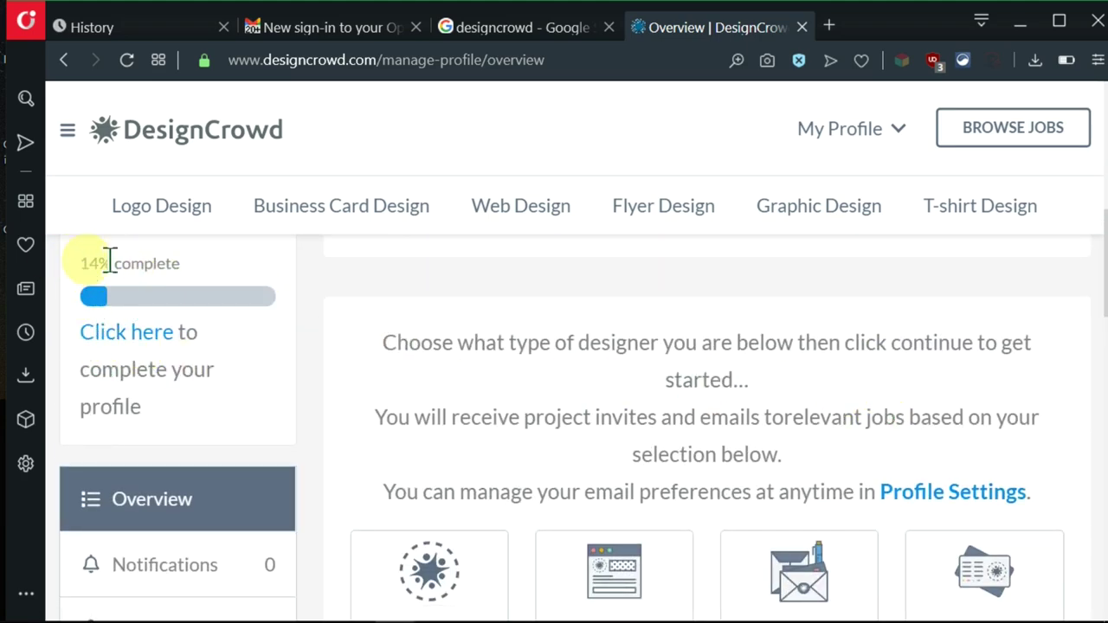
scroll(433, 320, down, 1)
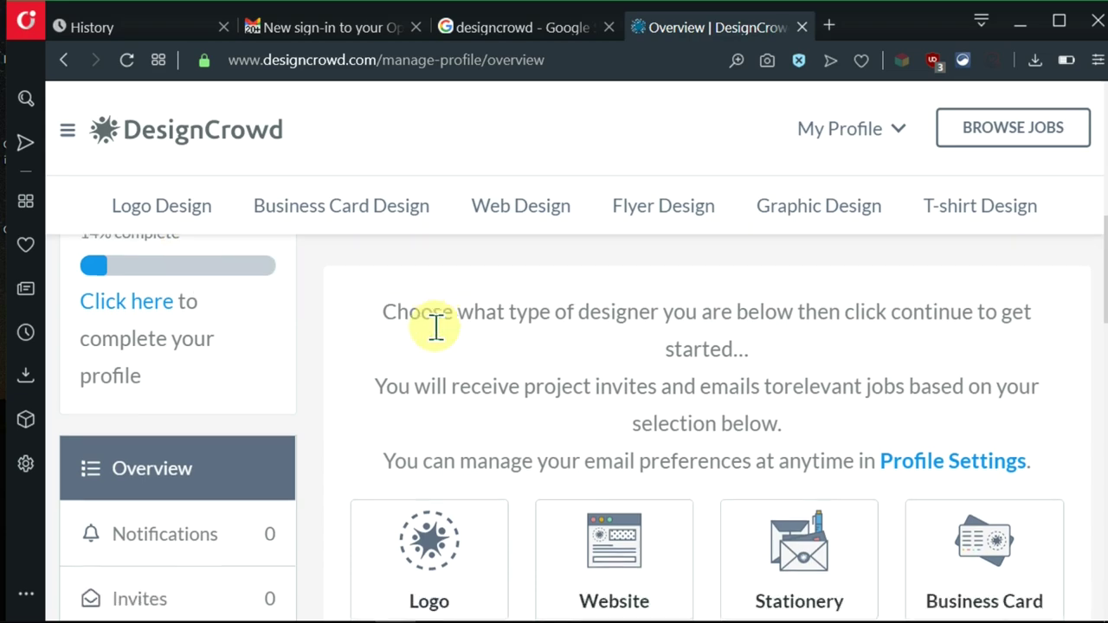
scroll(667, 452, down, 2)
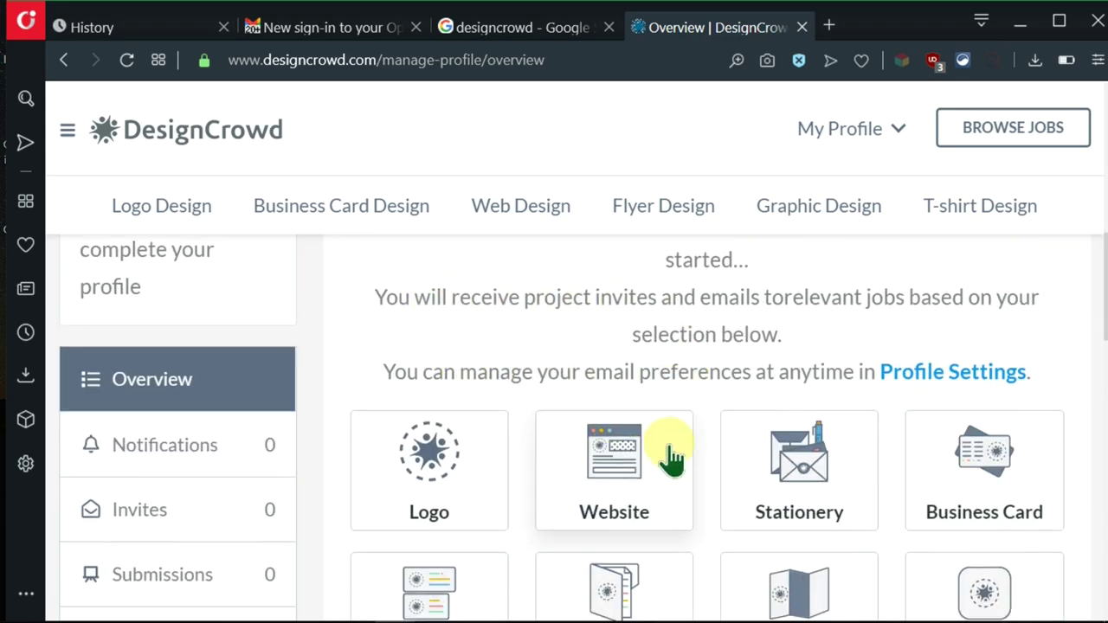
scroll(663, 450, up, 4)
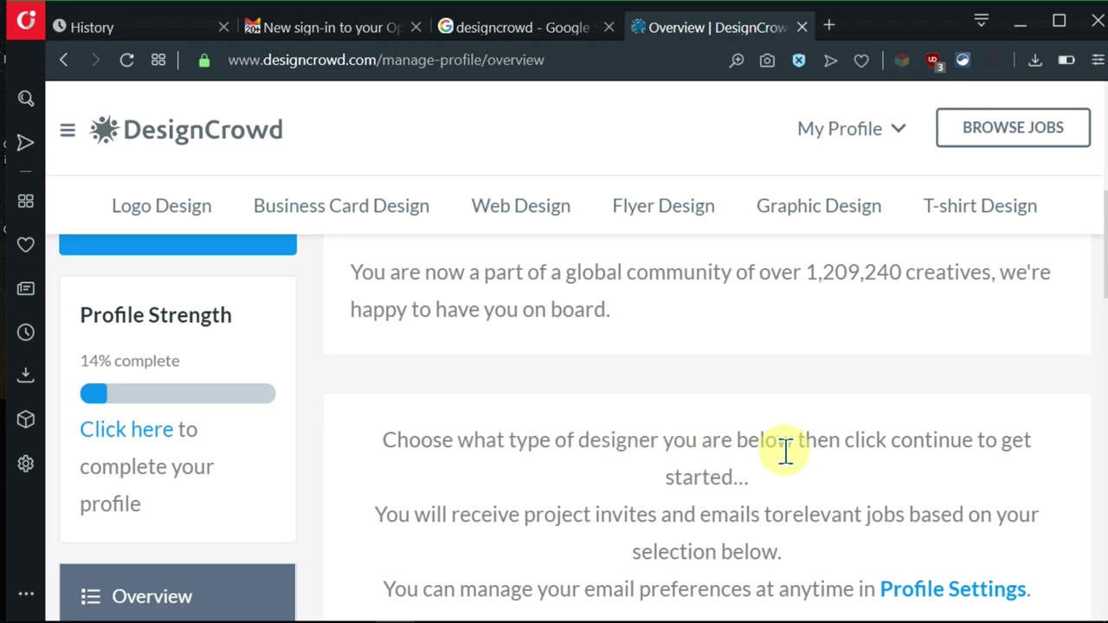
scroll(786, 455, down, 4)
click(802, 337)
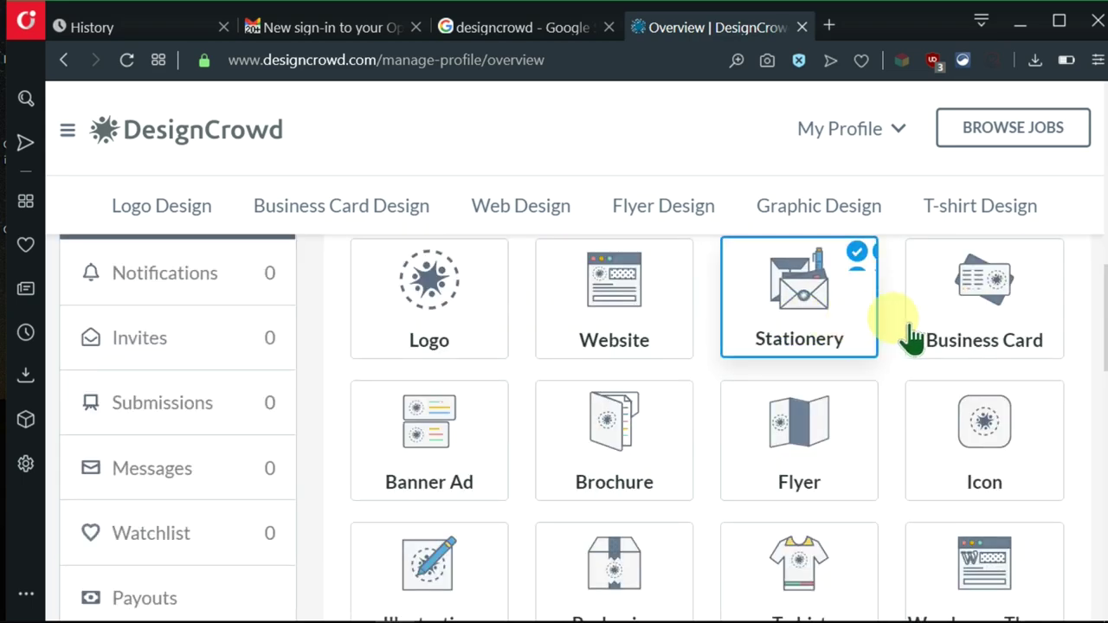
click(1004, 325)
Step: Add Banner Ad, Brochure, Flyer, Illustration and Packaging, then save the selection
scroll(453, 366, down, 1)
click(450, 364)
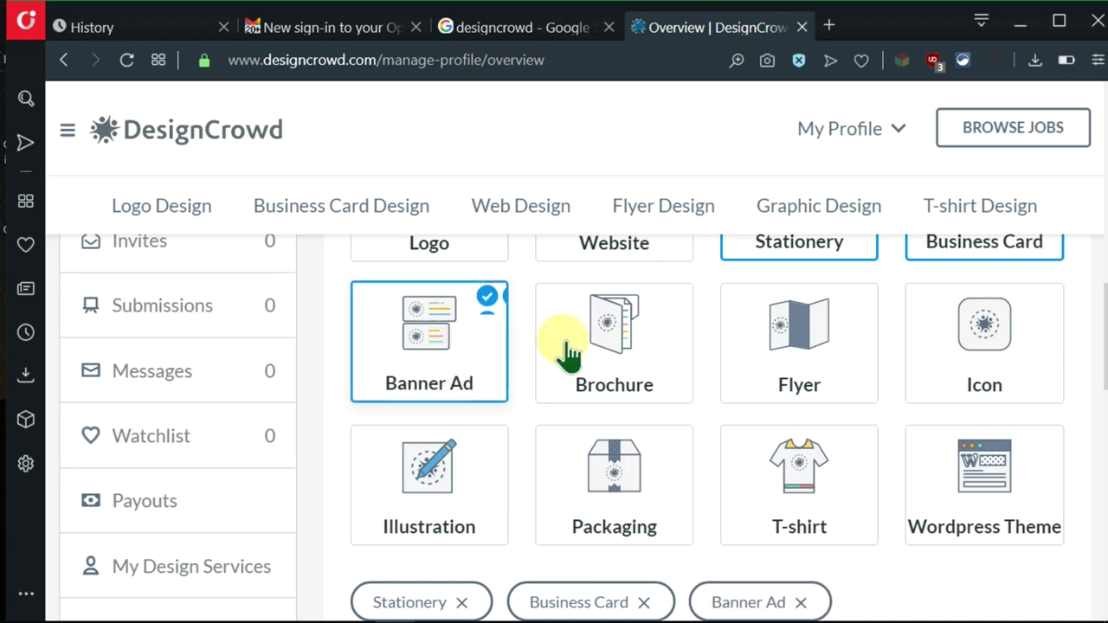
click(619, 364)
click(866, 368)
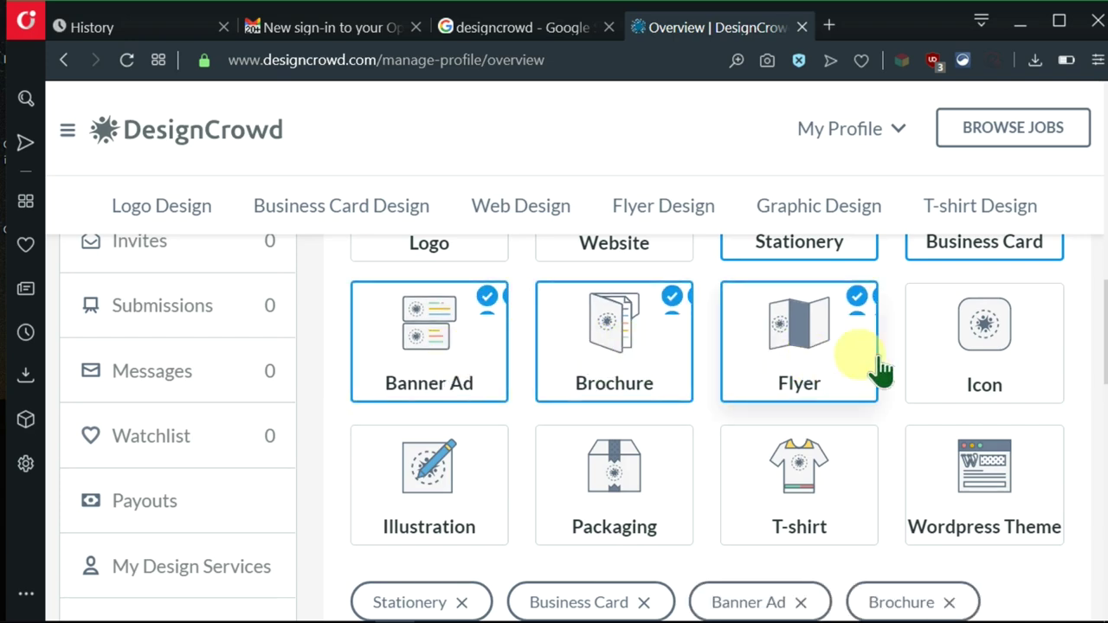
scroll(916, 366, down, 3)
click(498, 312)
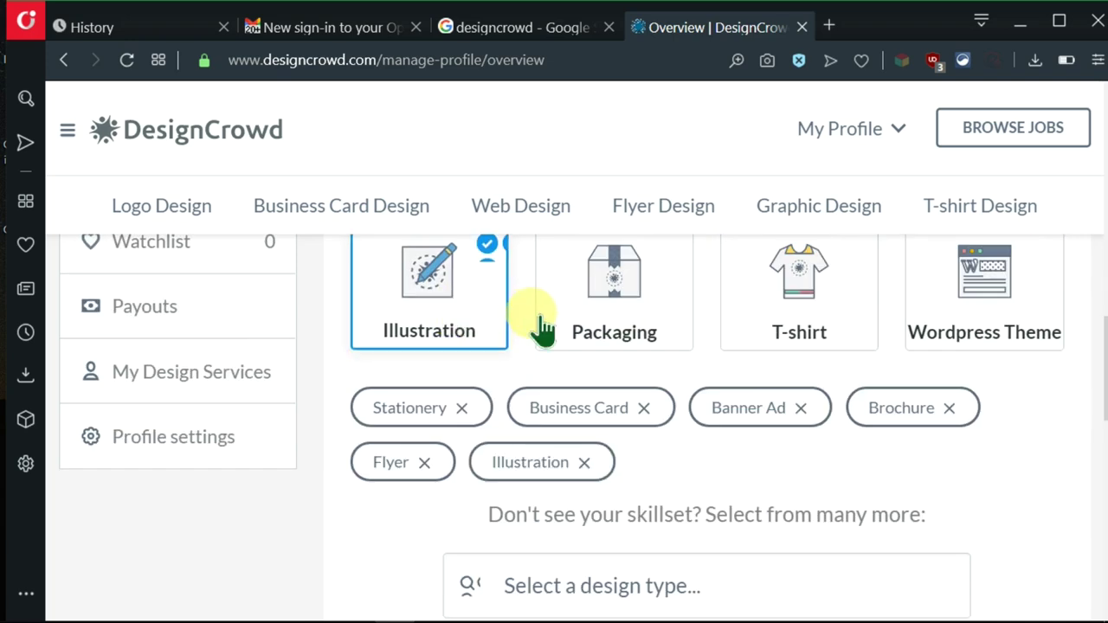
click(616, 336)
scroll(793, 368, down, 1)
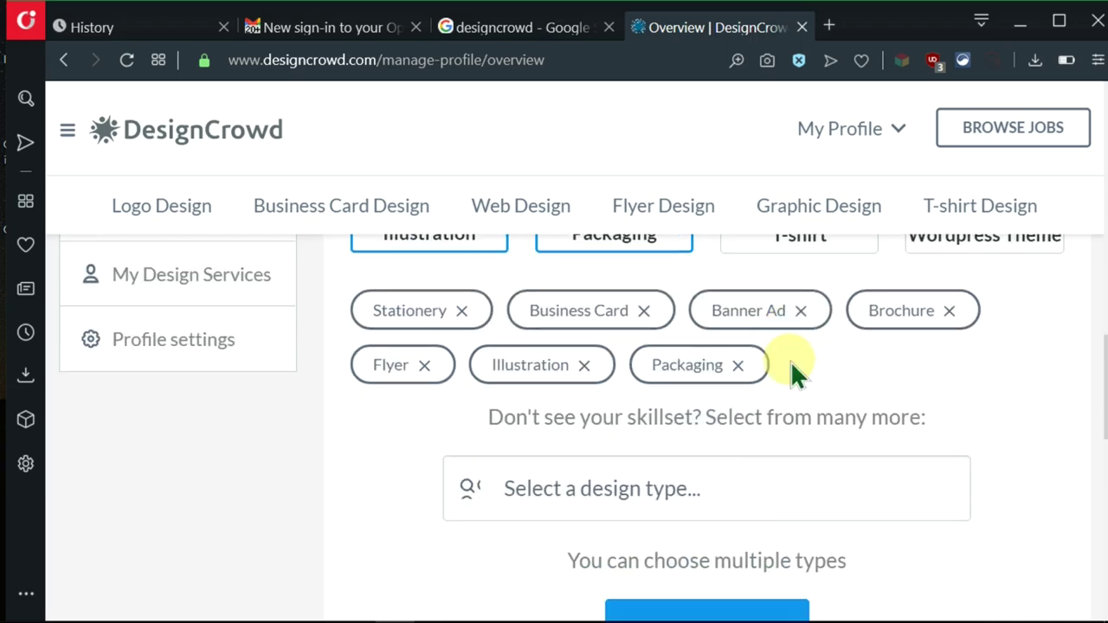
scroll(700, 285, up, 5)
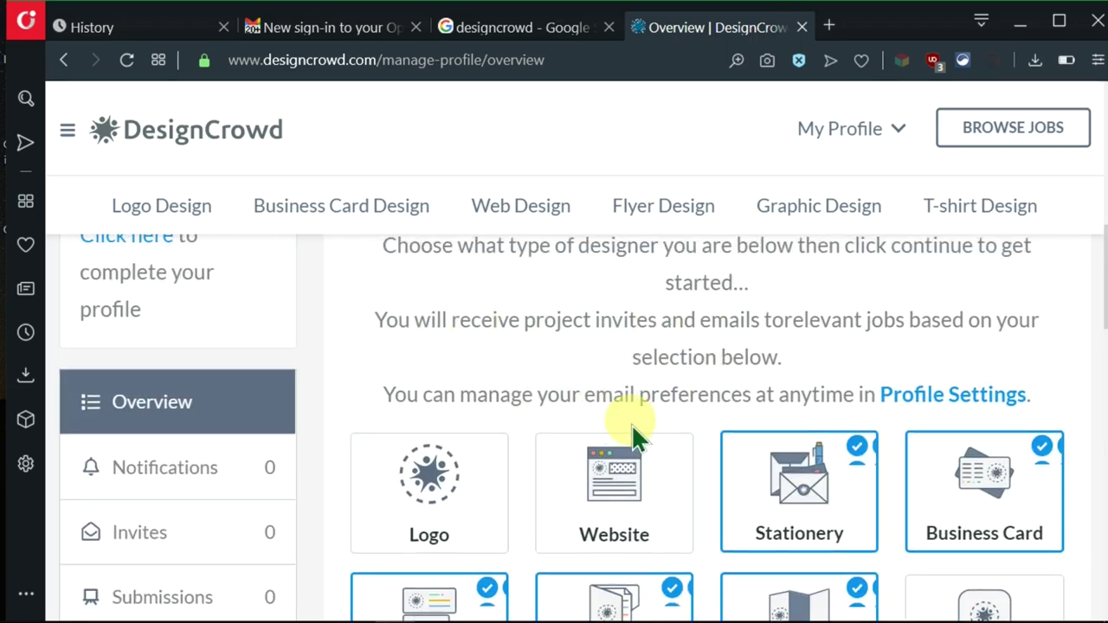
scroll(629, 429, down, 10)
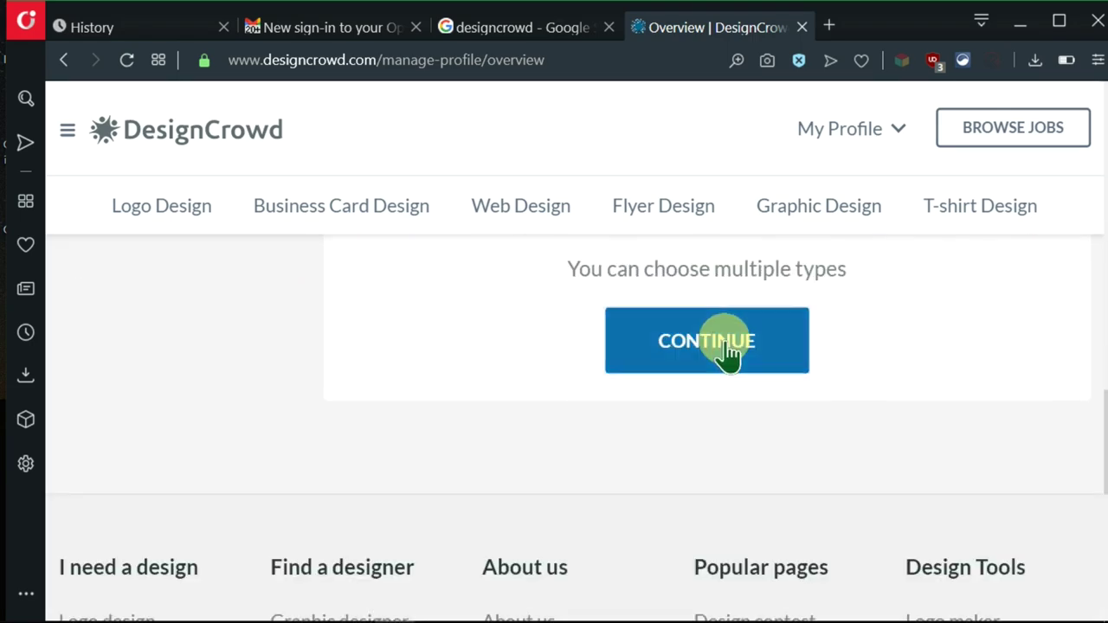
click(727, 345)
Step: Open the jobs board and the Arke logo job brief, then go back to the overview
scroll(951, 374, down, 1)
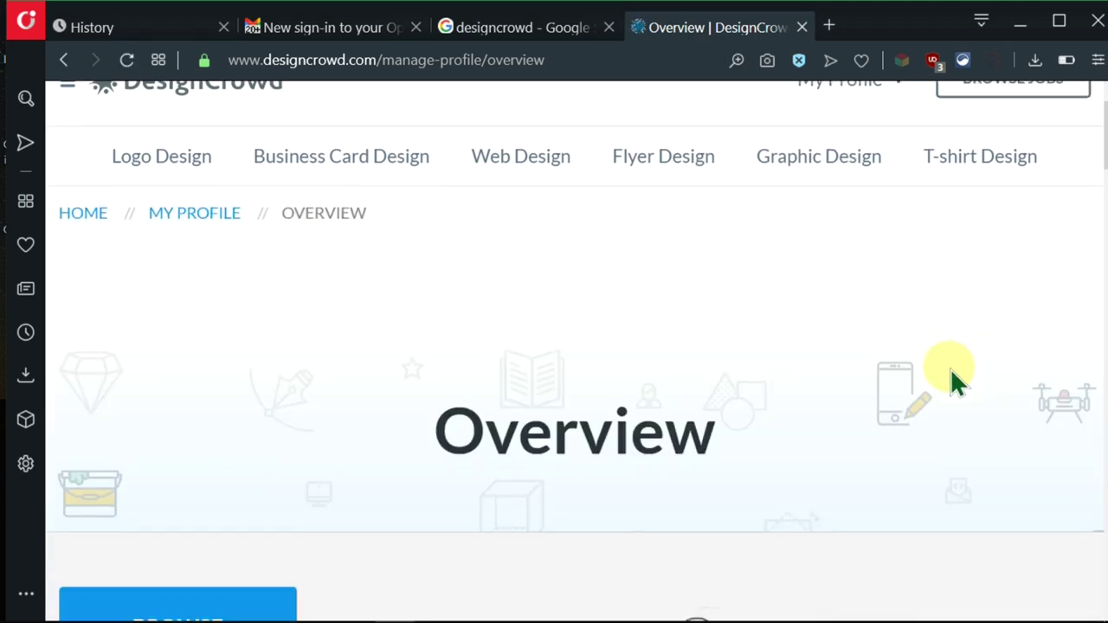
scroll(899, 362, down, 6)
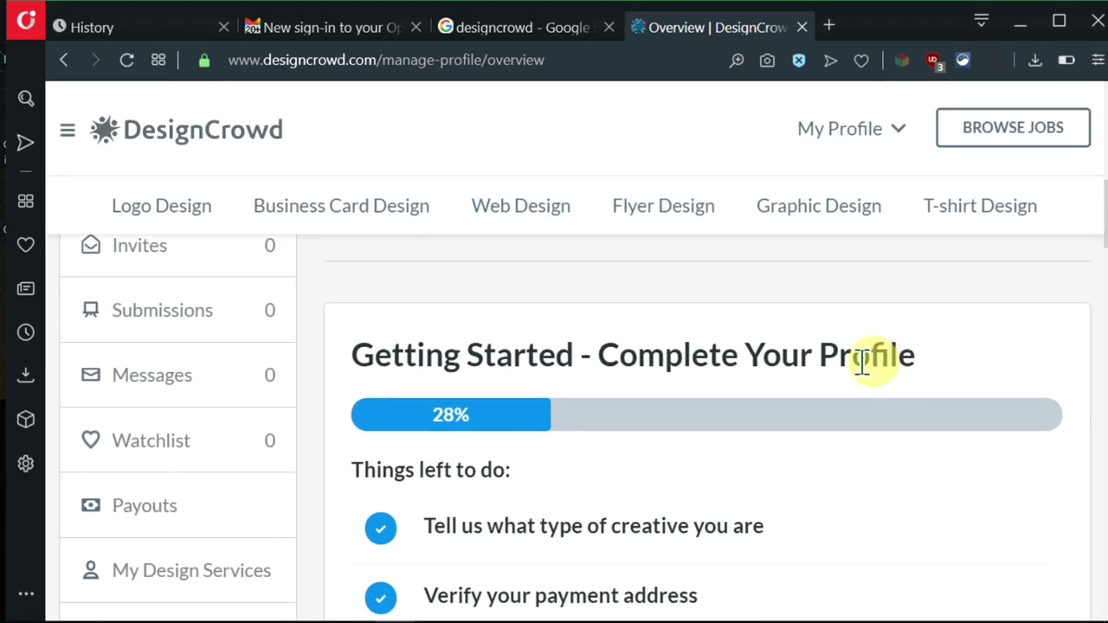
scroll(863, 362, down, 2)
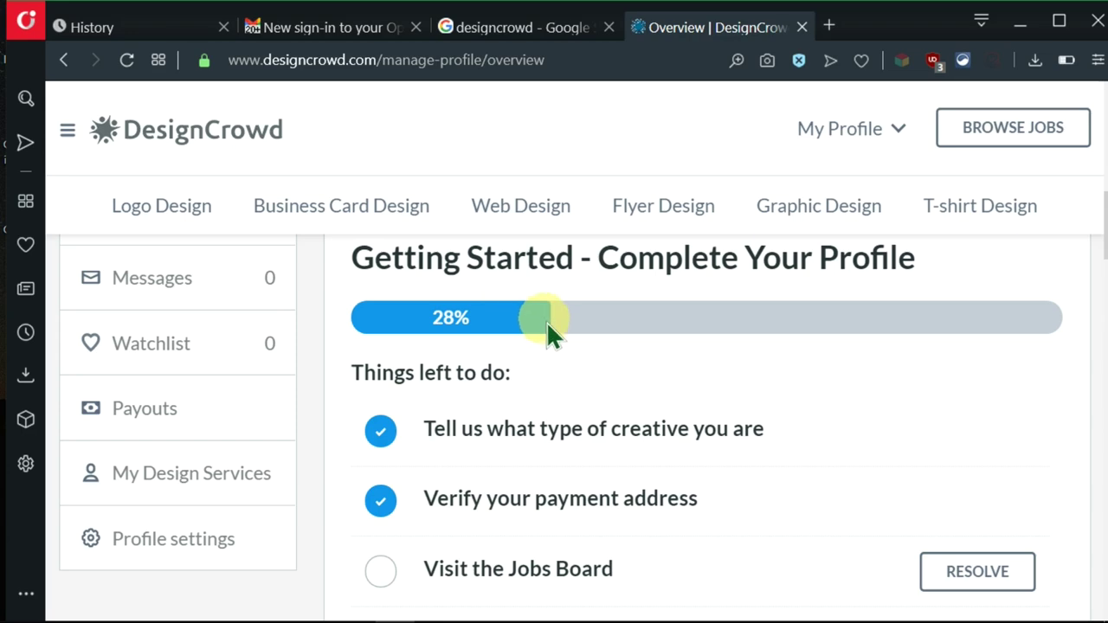
scroll(547, 322, down, 8)
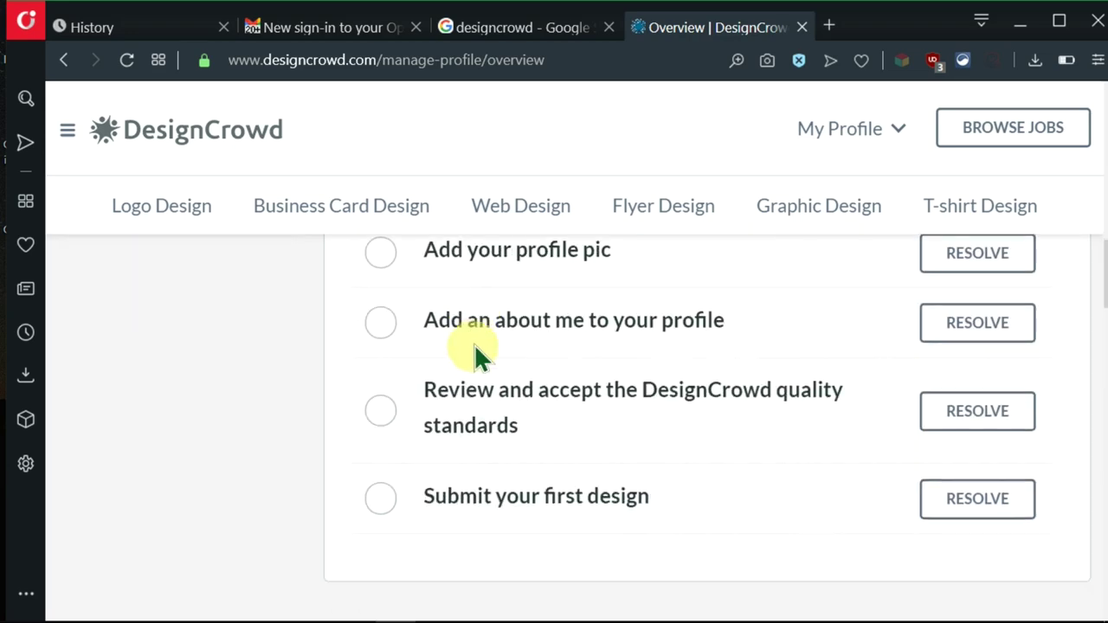
scroll(478, 333, up, 1)
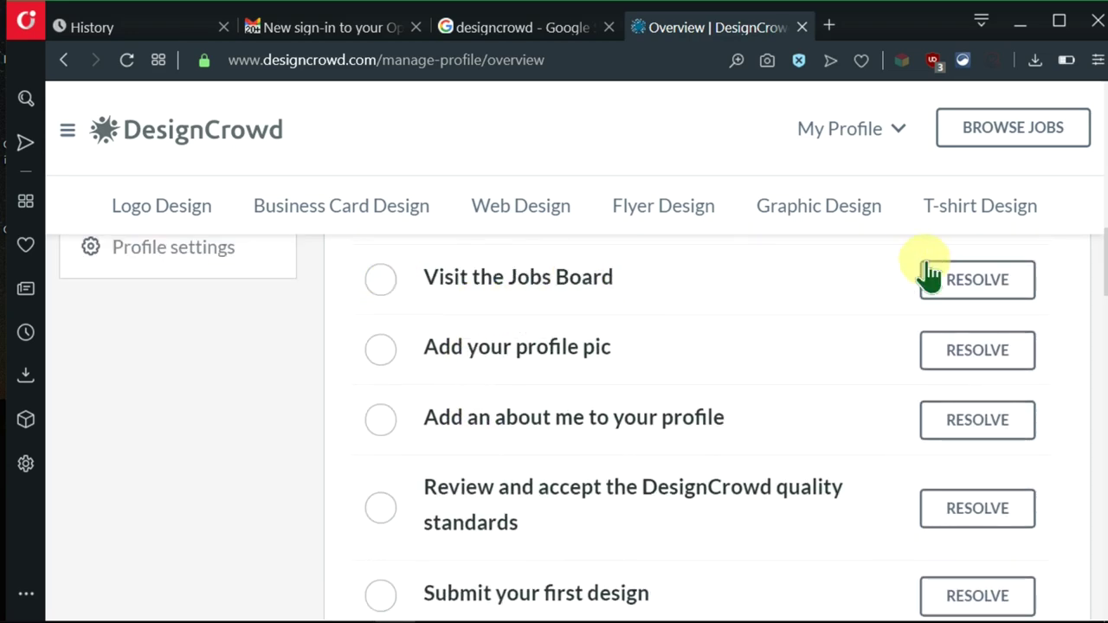
click(976, 283)
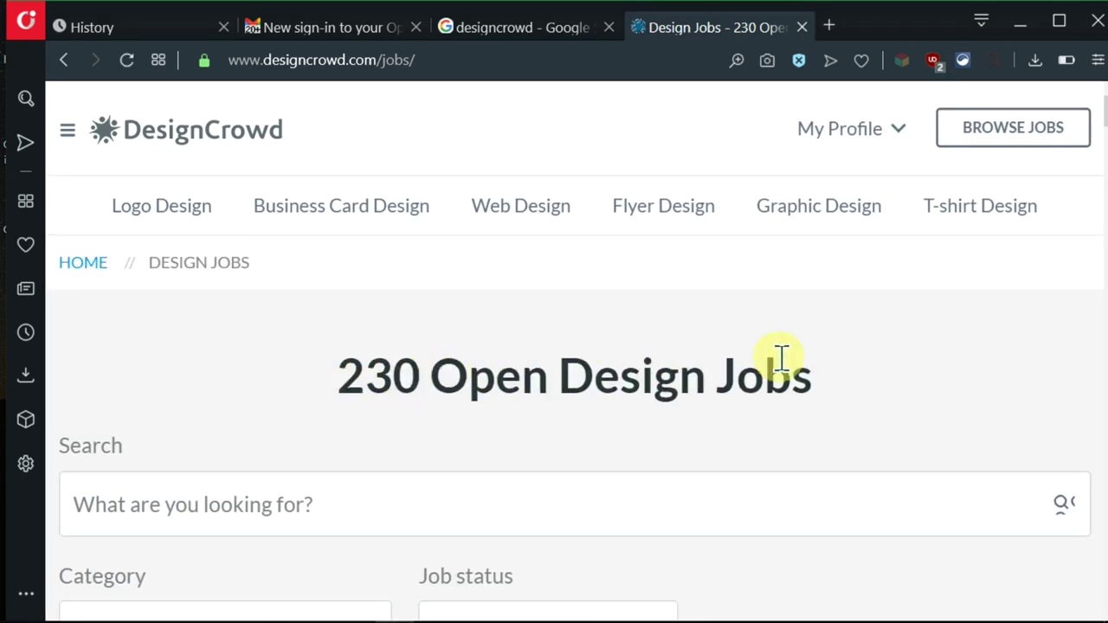
scroll(822, 382, down, 10)
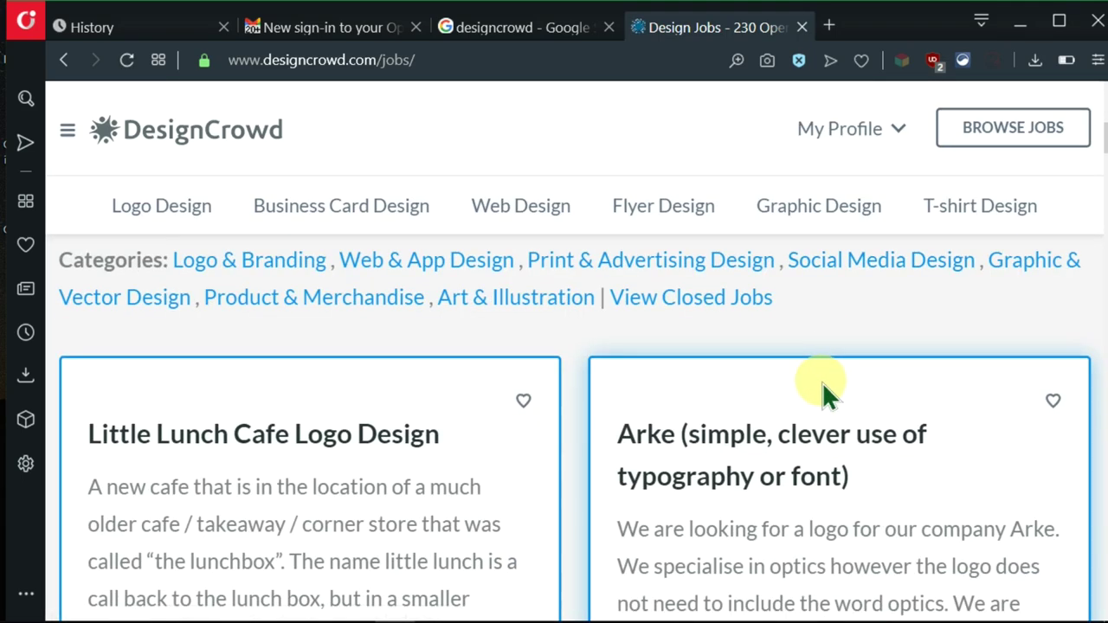
click(820, 381)
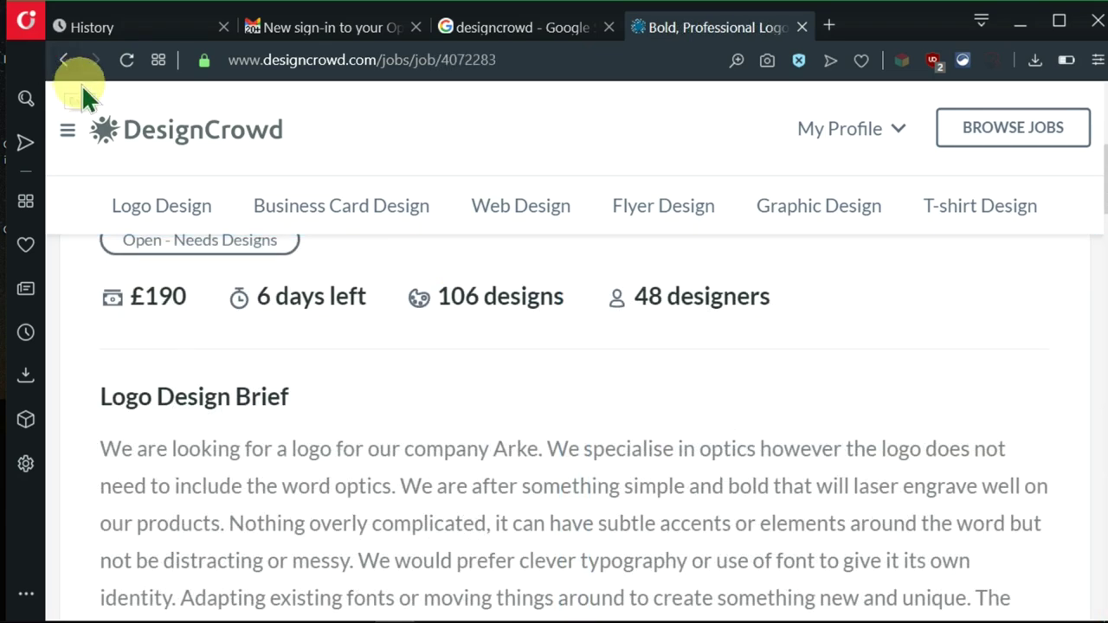
click(63, 62)
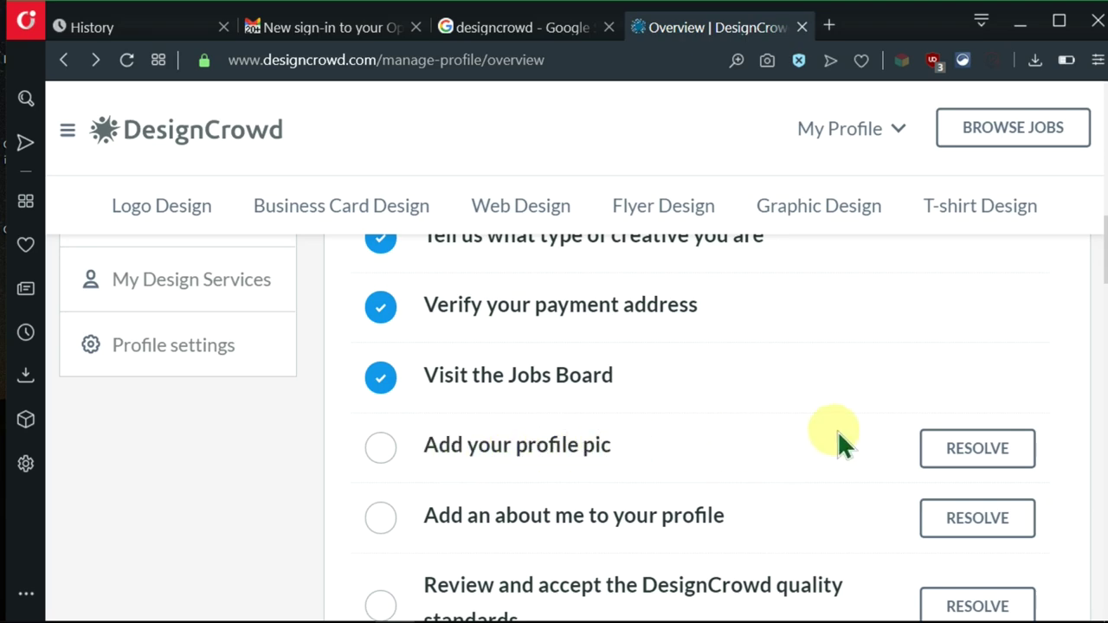
Step: Upload the desktop photo as the profile picture
click(977, 458)
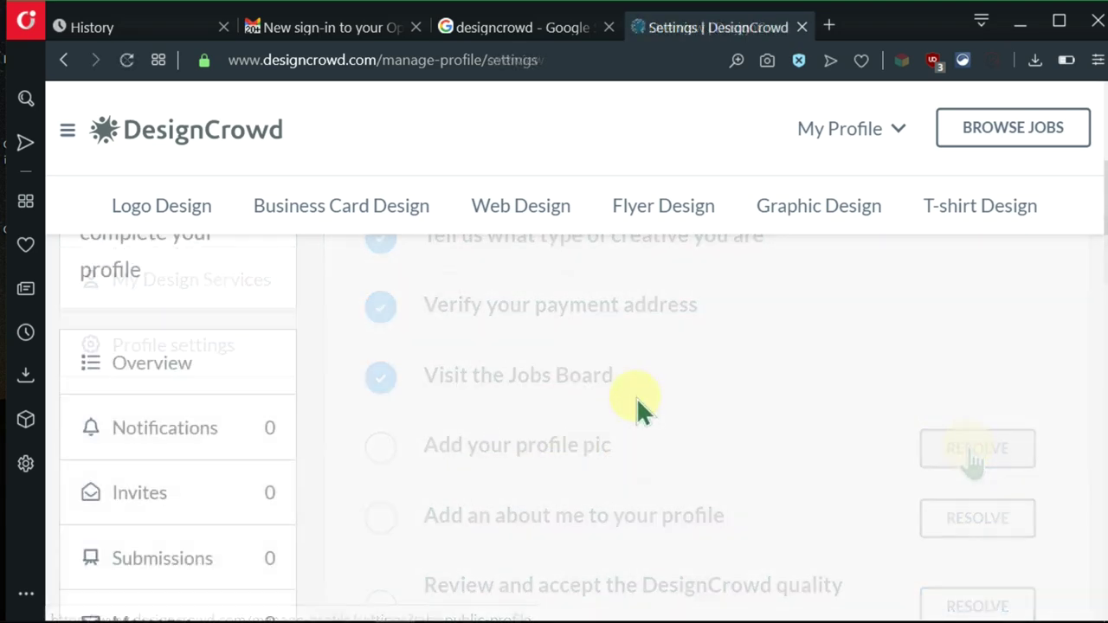
key(super+Right)
drag(39, 311, 866, 385)
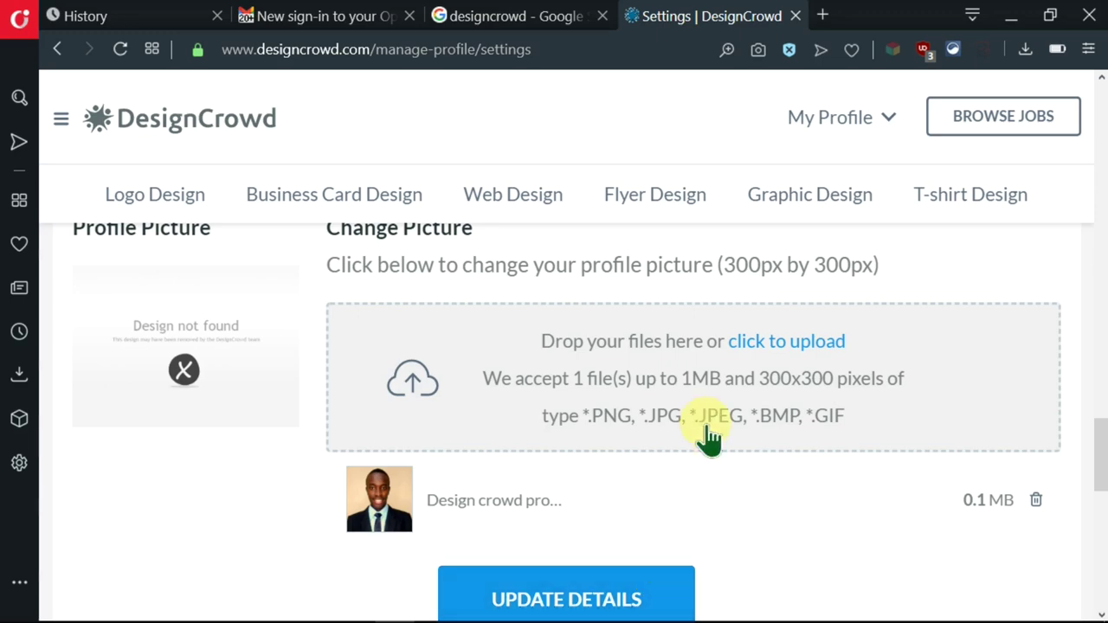
Step: Paste the prepared paragraph into the About You box
scroll(717, 448, up, 15)
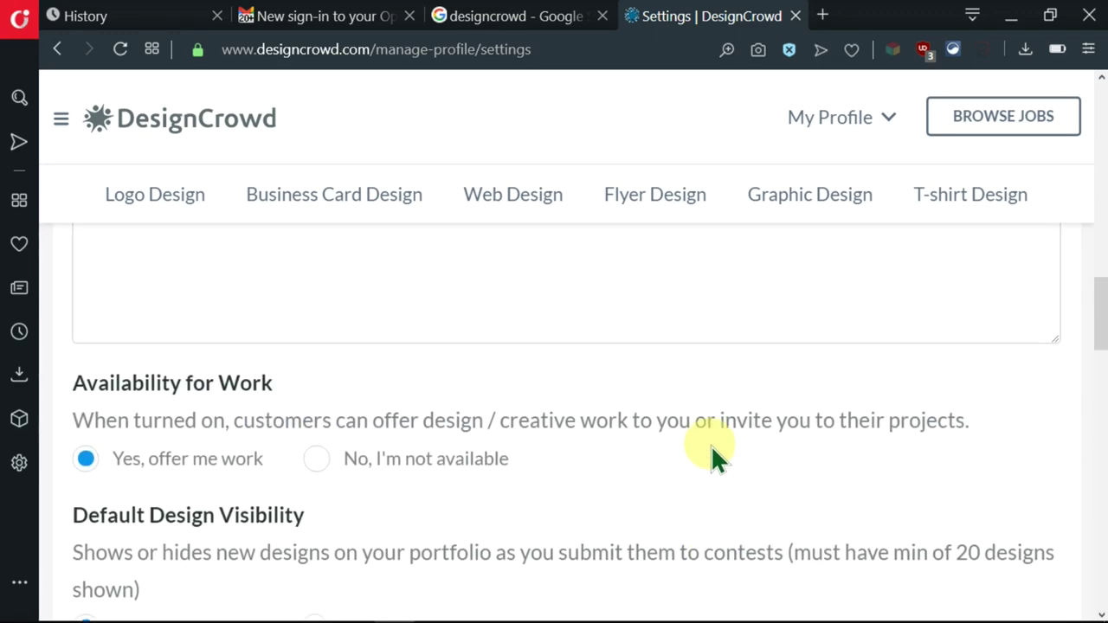
scroll(711, 445, up, 2)
scroll(528, 458, down, 1)
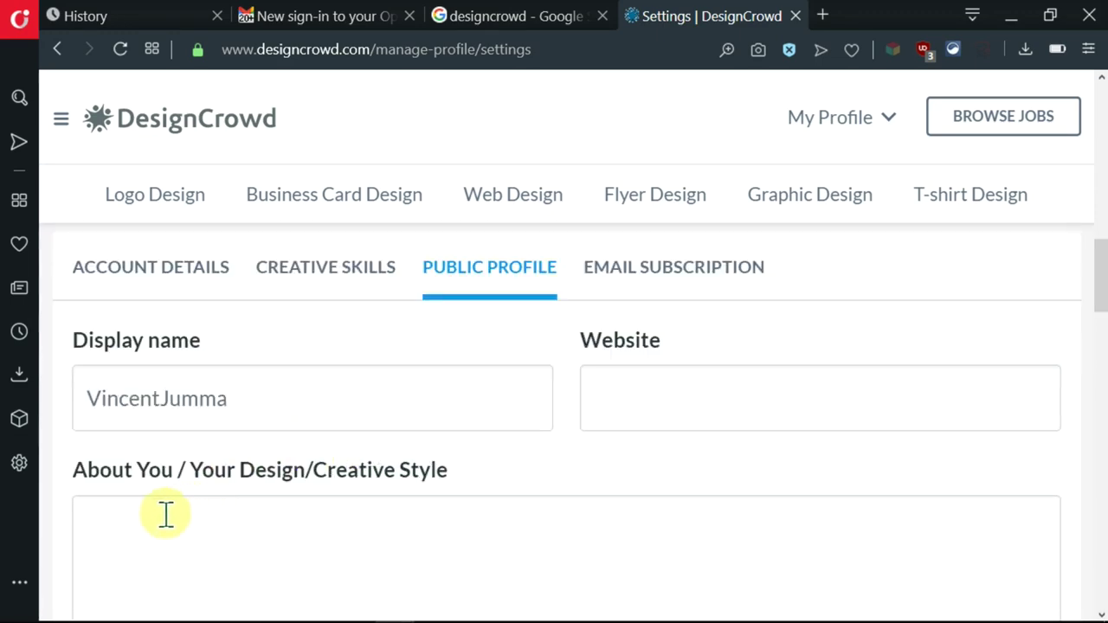
click(152, 538)
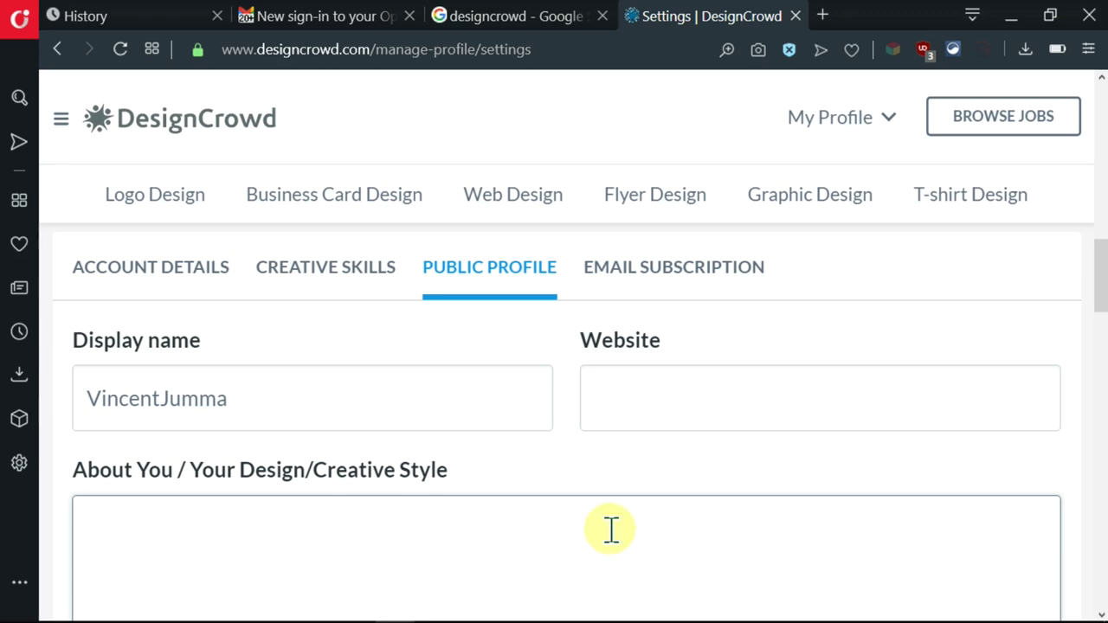
text(As an experienced and certified designer, I guarantee you amazing creative designs, delivered to you in a timely manner. I will offer you revisions till you get satisfied with the design. I am available under short notice; I have quick work turnaround times. I am open to long, short- and medium-term projects, and longing to commence working on your next design, to help you get your message across.)
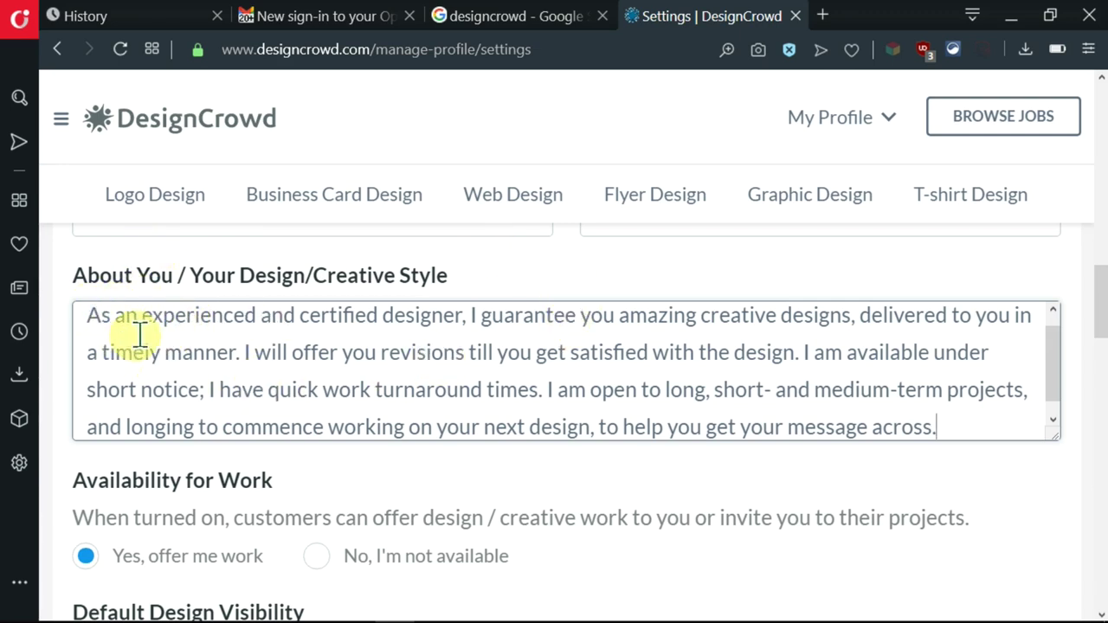
Step: List English as a spoken language
scroll(674, 371, down, 2)
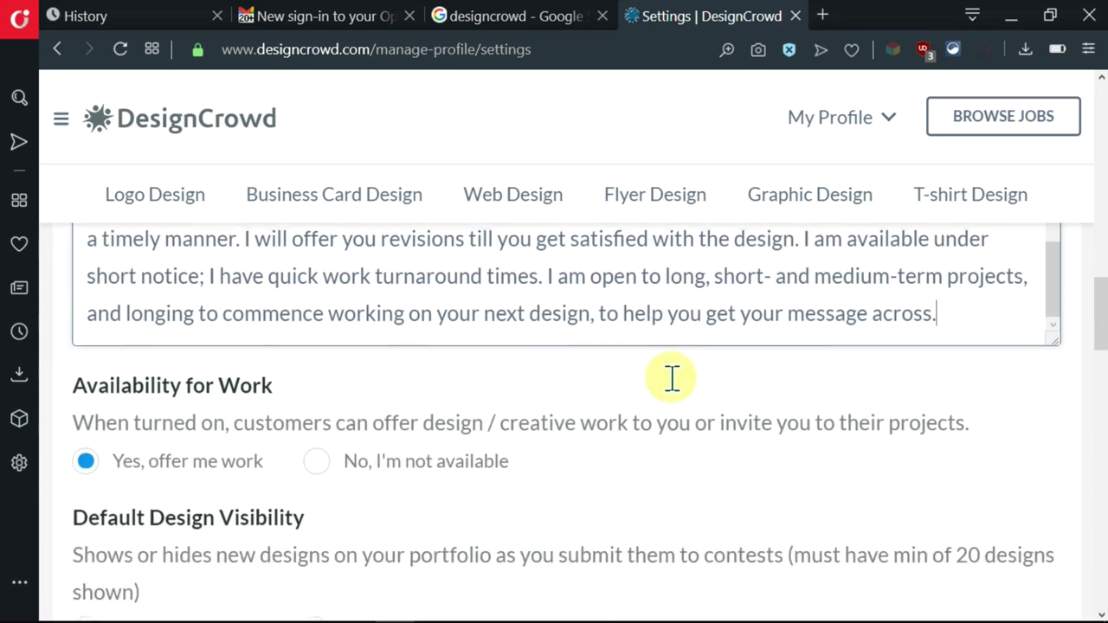
scroll(871, 314, up, 1)
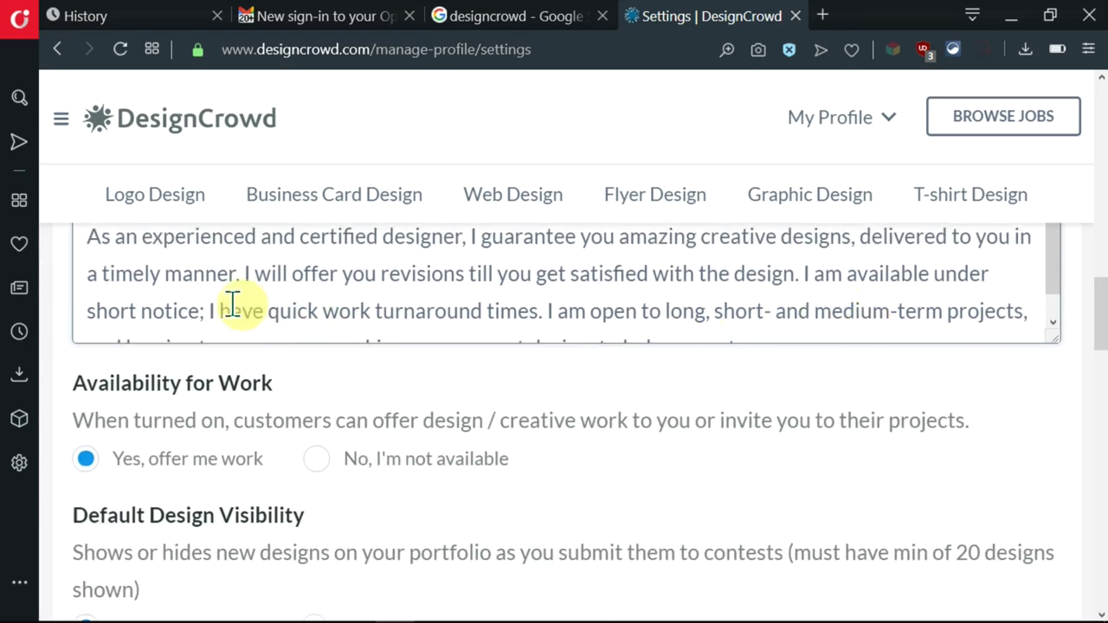
scroll(421, 321, down, 2)
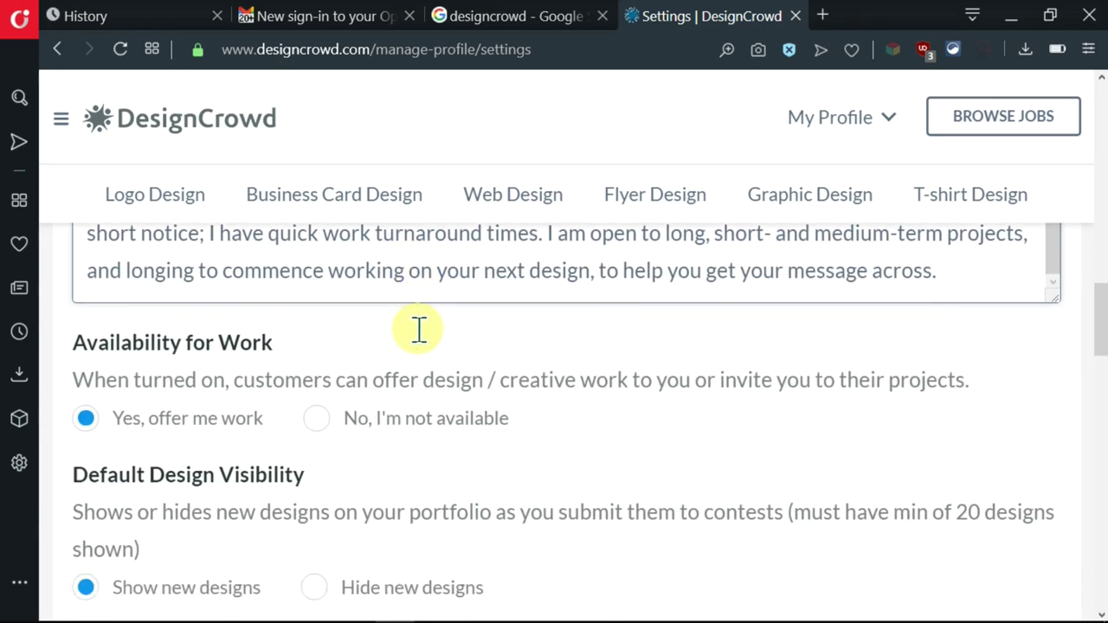
scroll(419, 329, down, 1)
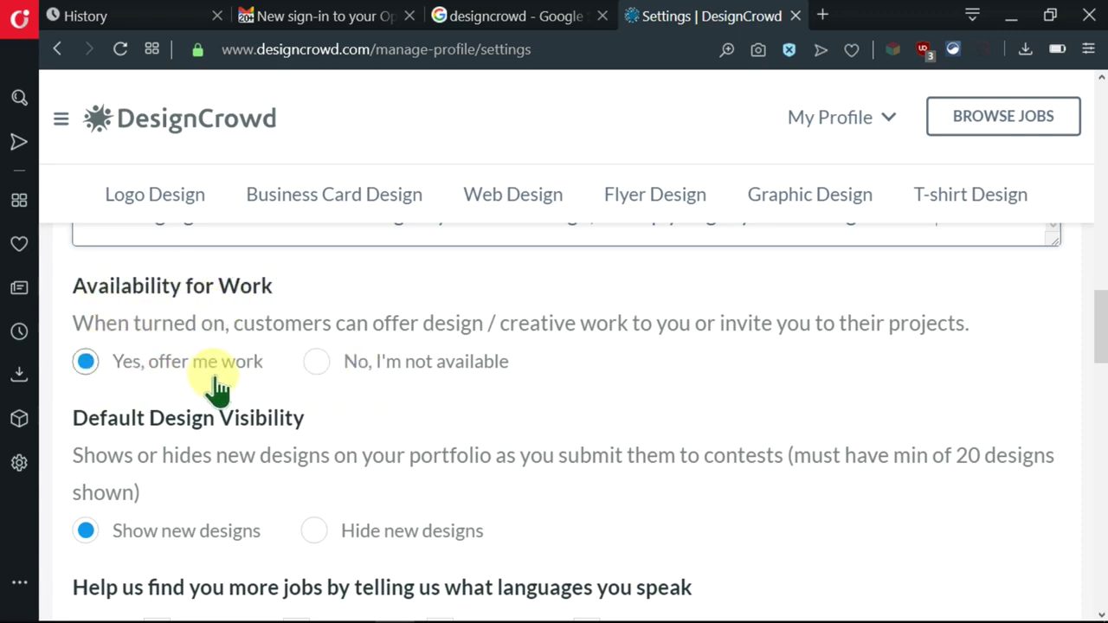
scroll(136, 302, down, 2)
scroll(120, 289, up, 1)
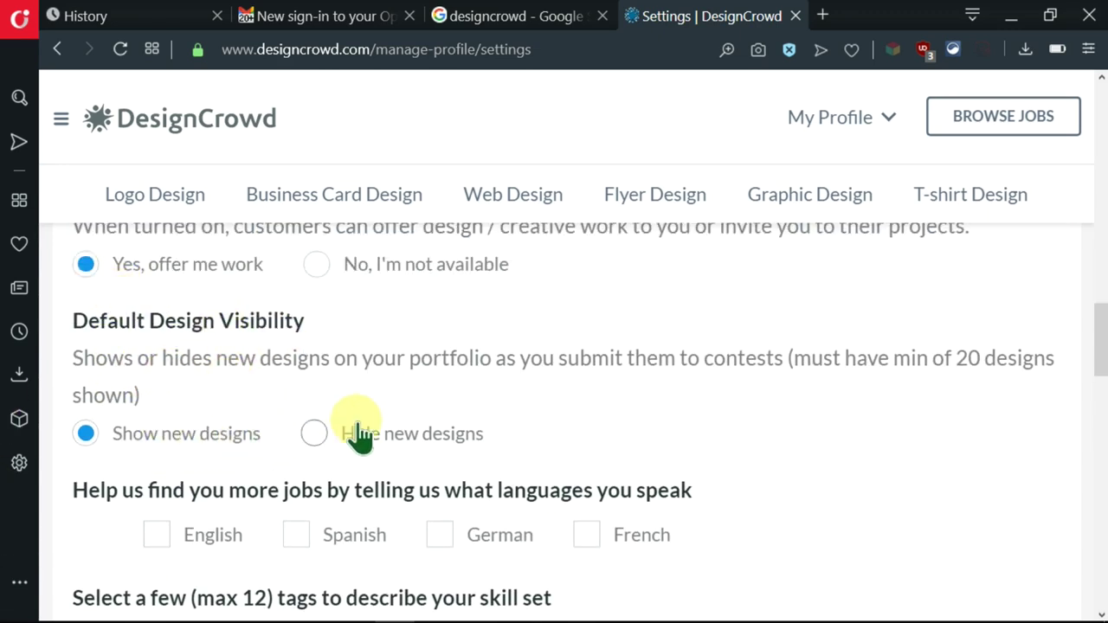
scroll(355, 429, down, 1)
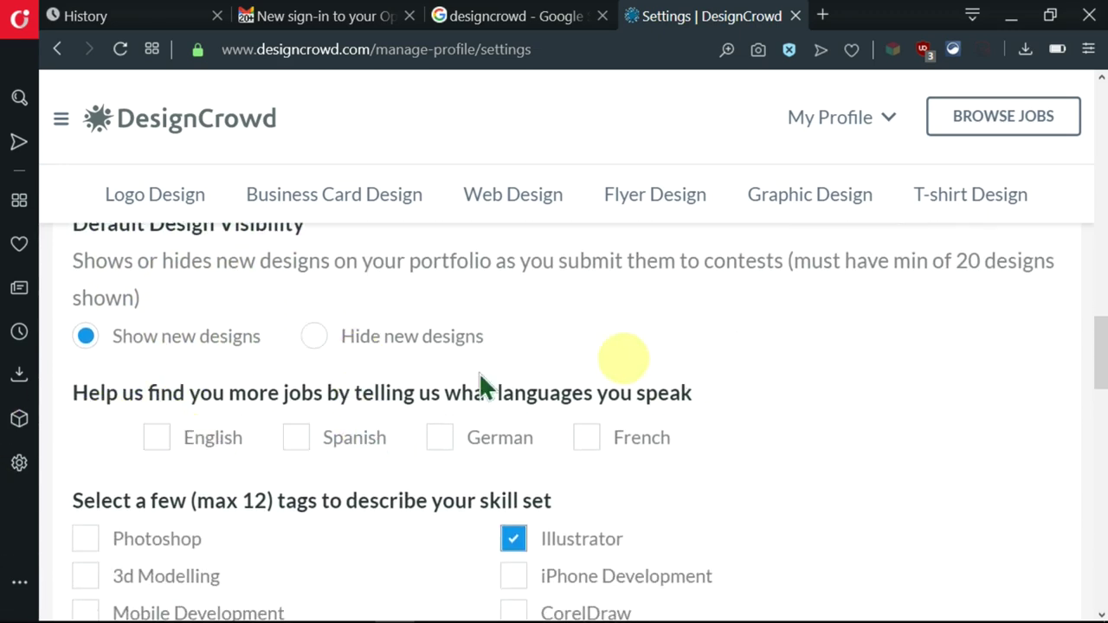
click(156, 438)
Step: Add Photo Editing and Typography skill tags and save the public profile
scroll(158, 440, down, 2)
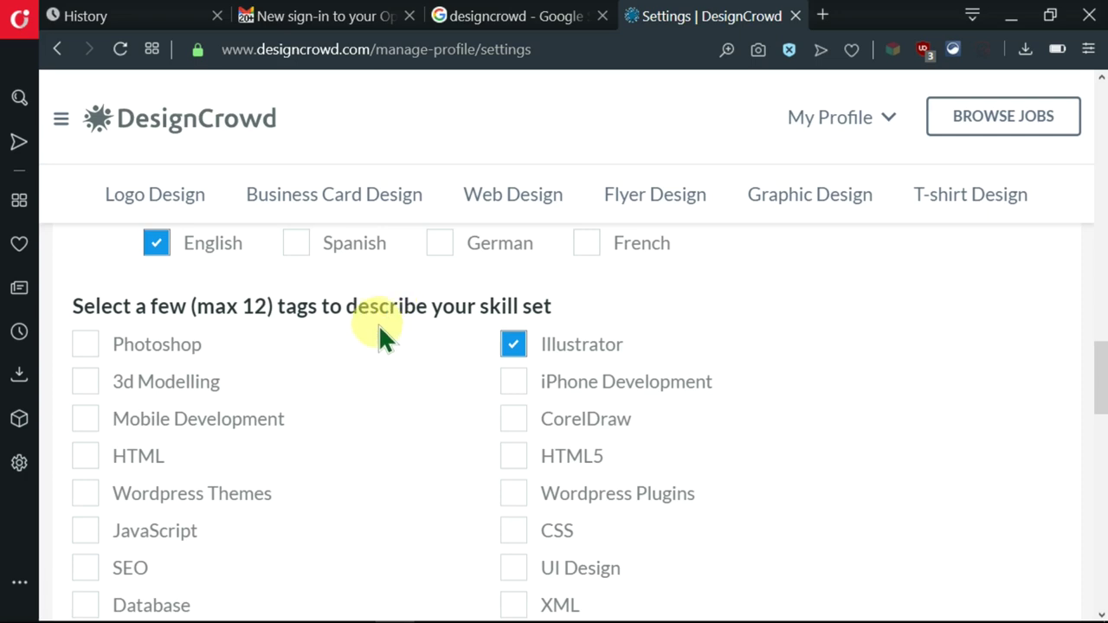
scroll(112, 272, down, 2)
scroll(112, 289, up, 2)
scroll(103, 309, down, 1)
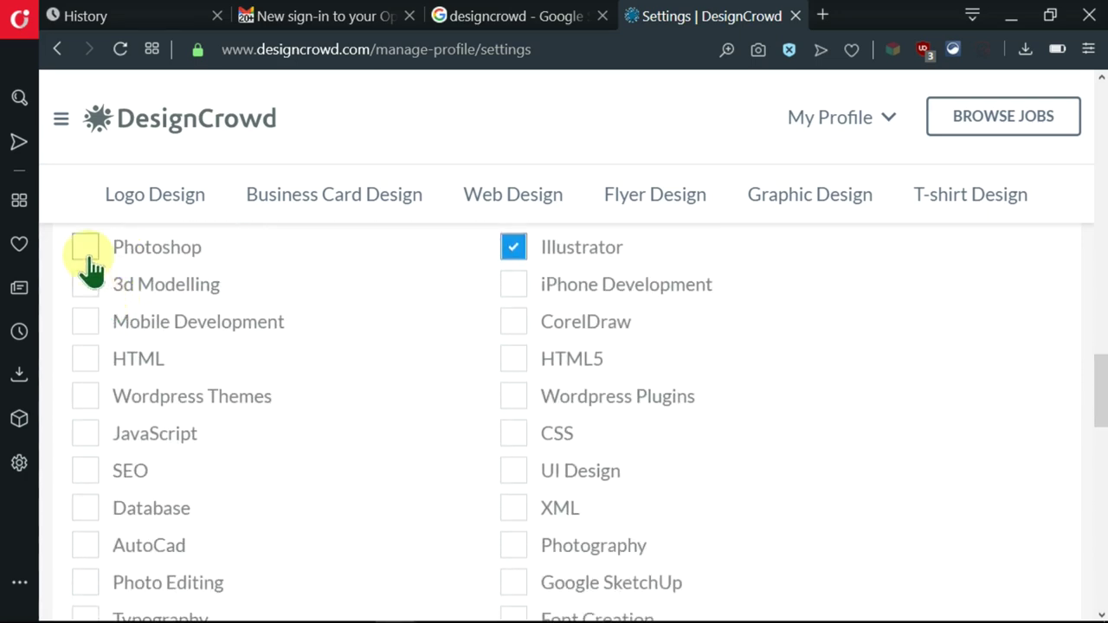
scroll(86, 316, down, 3)
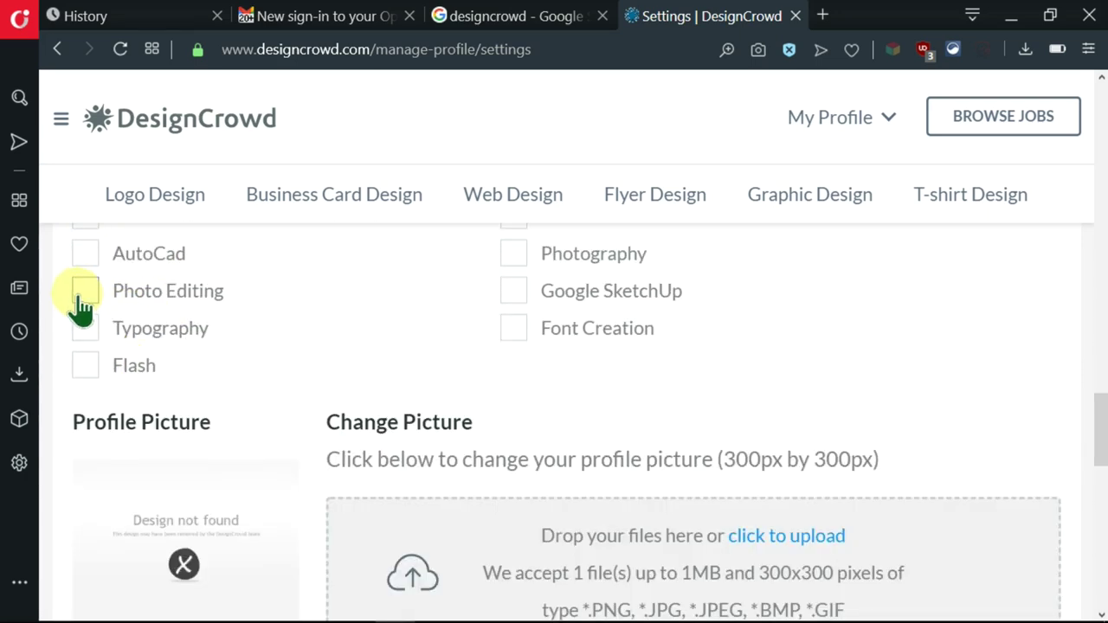
click(83, 297)
click(87, 331)
scroll(264, 381, up, 3)
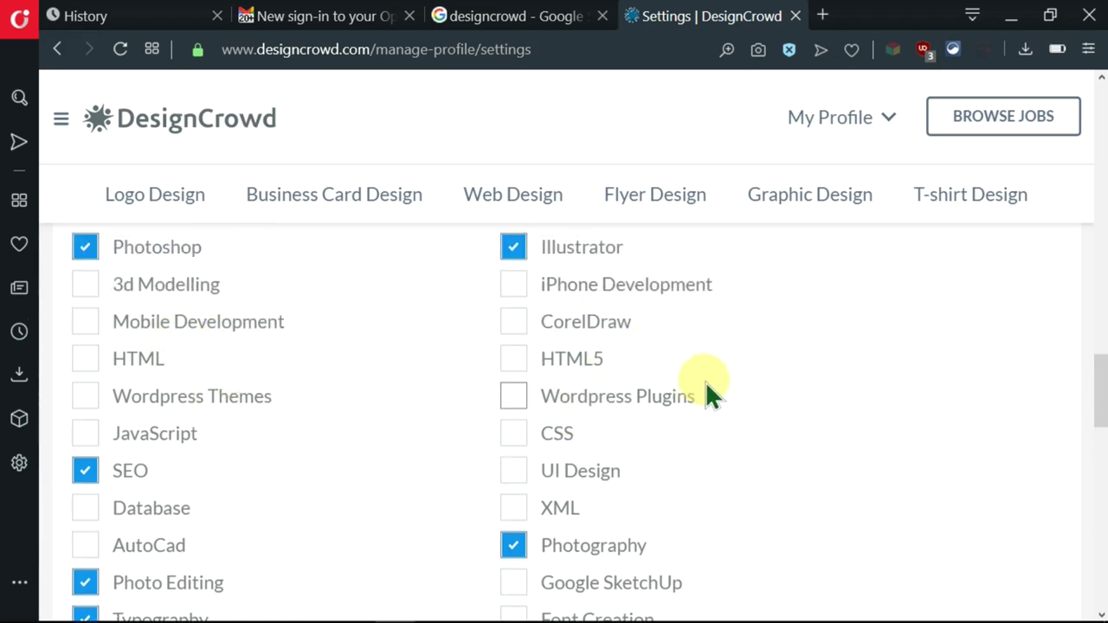
scroll(802, 381, down, 10)
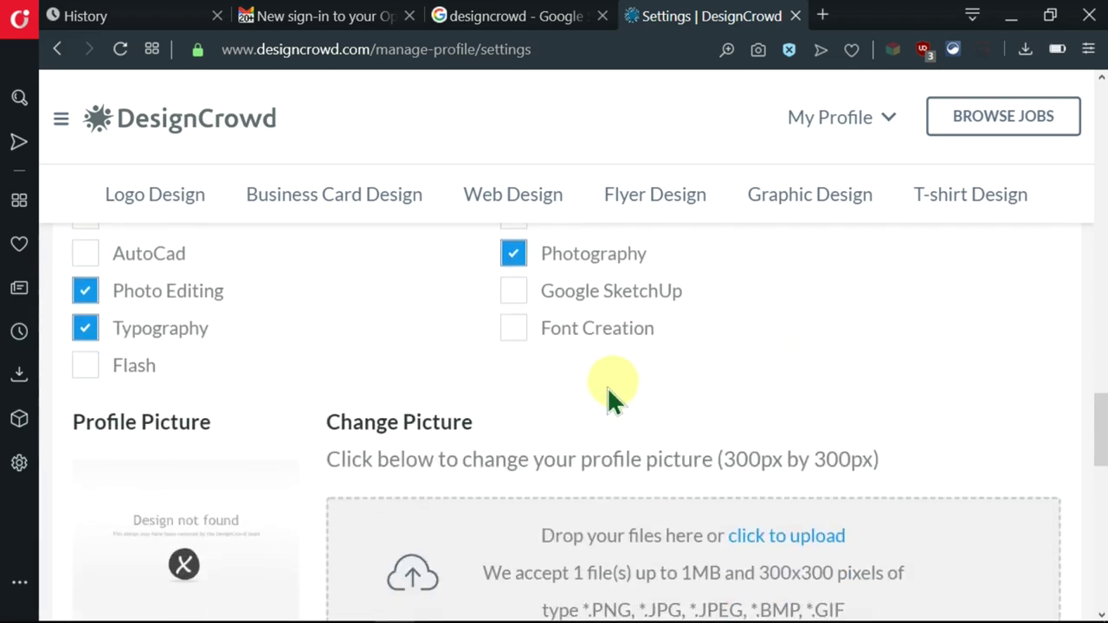
scroll(772, 406, up, 3)
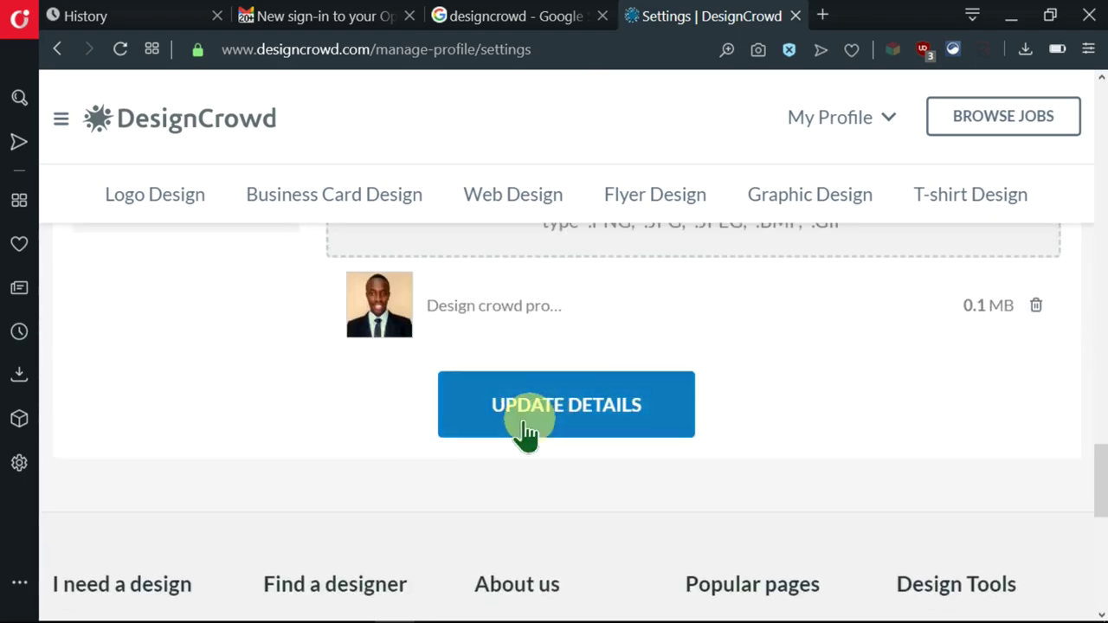
click(576, 411)
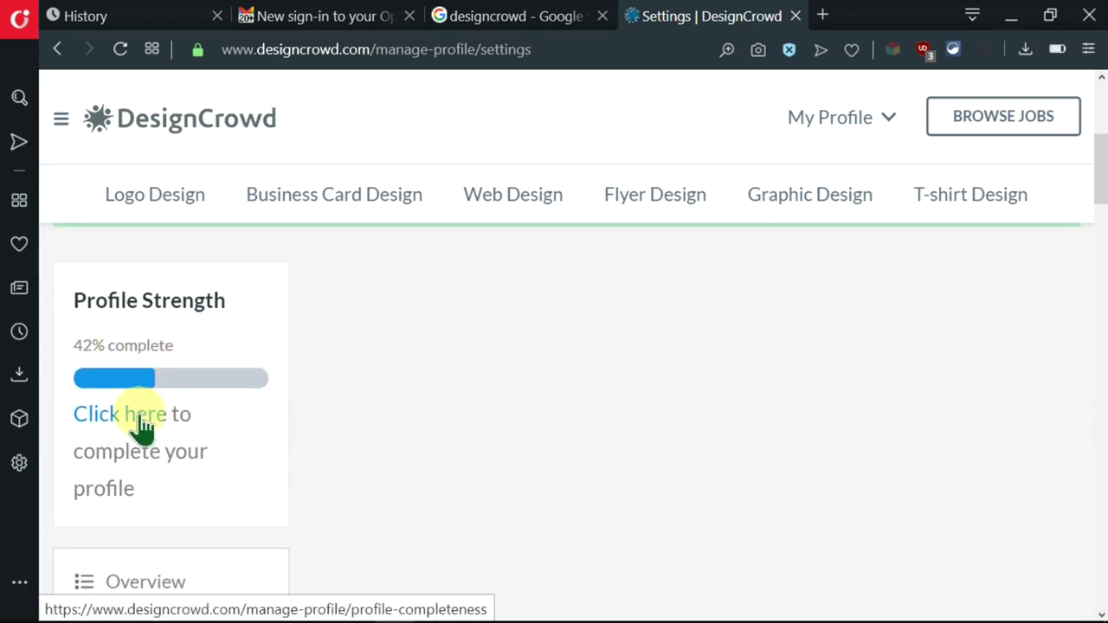
Step: Open the Minimum Design Standards from the checklist, read to the end, and accept them
click(125, 419)
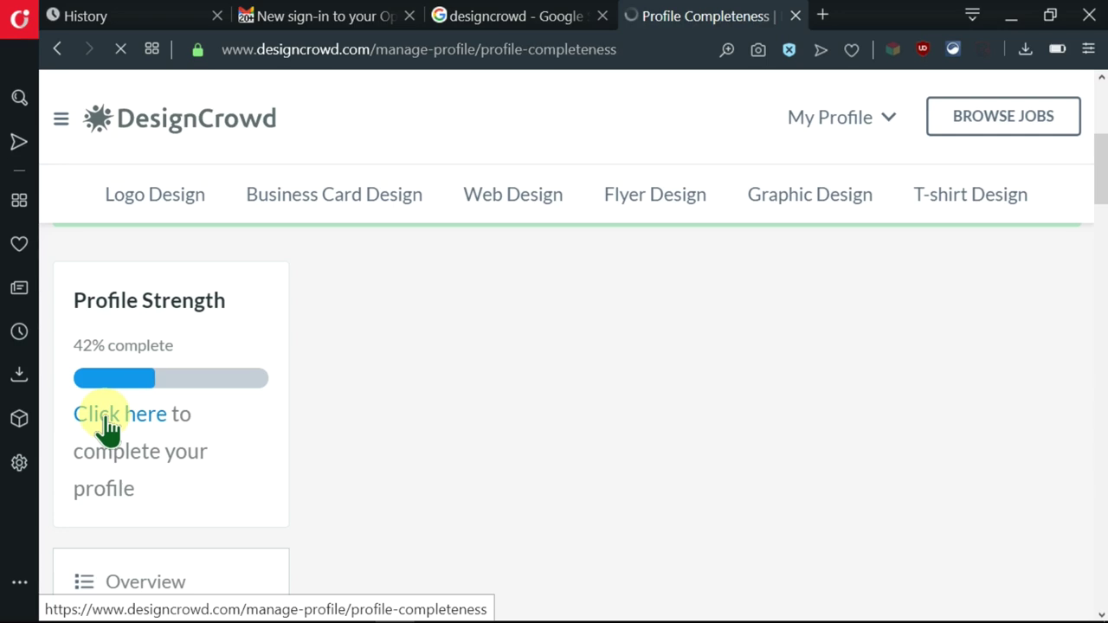
scroll(768, 371, down, 6)
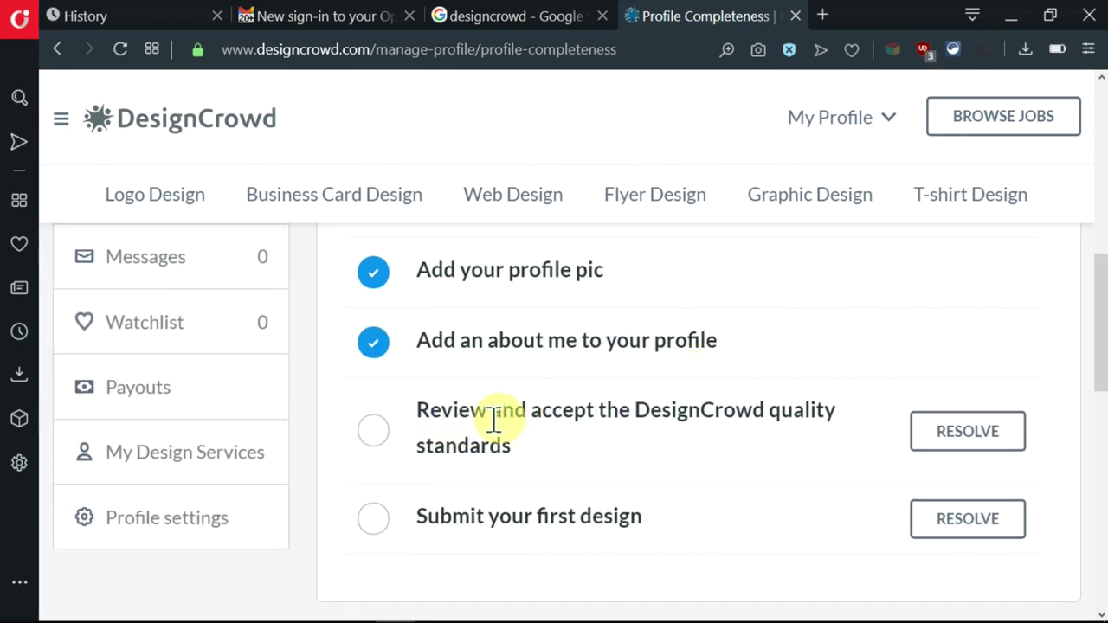
click(934, 433)
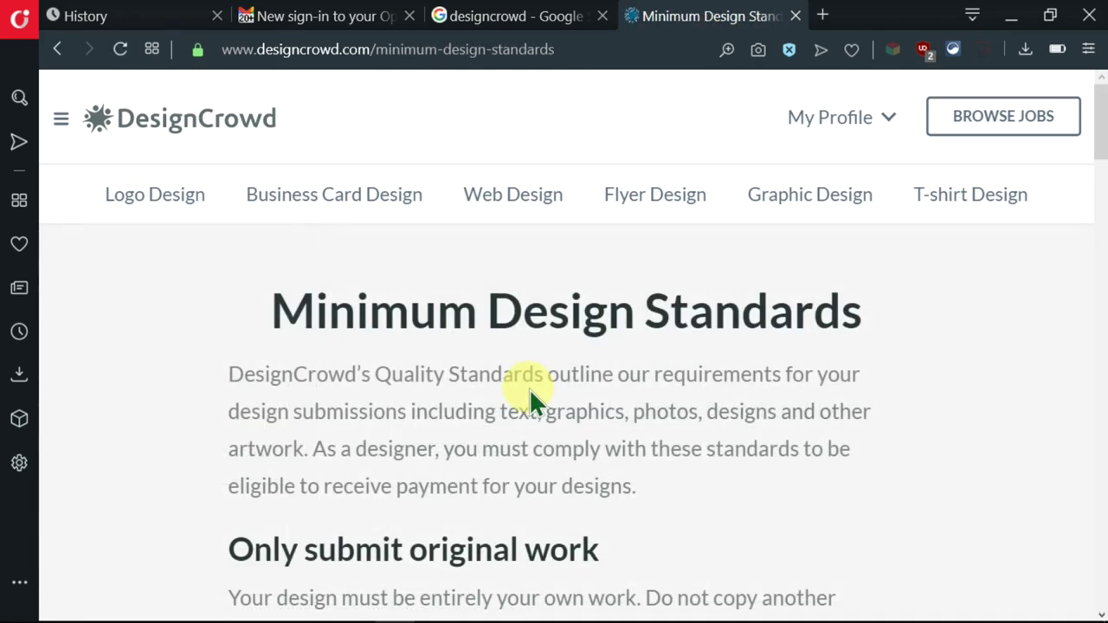
scroll(528, 388, down, 3)
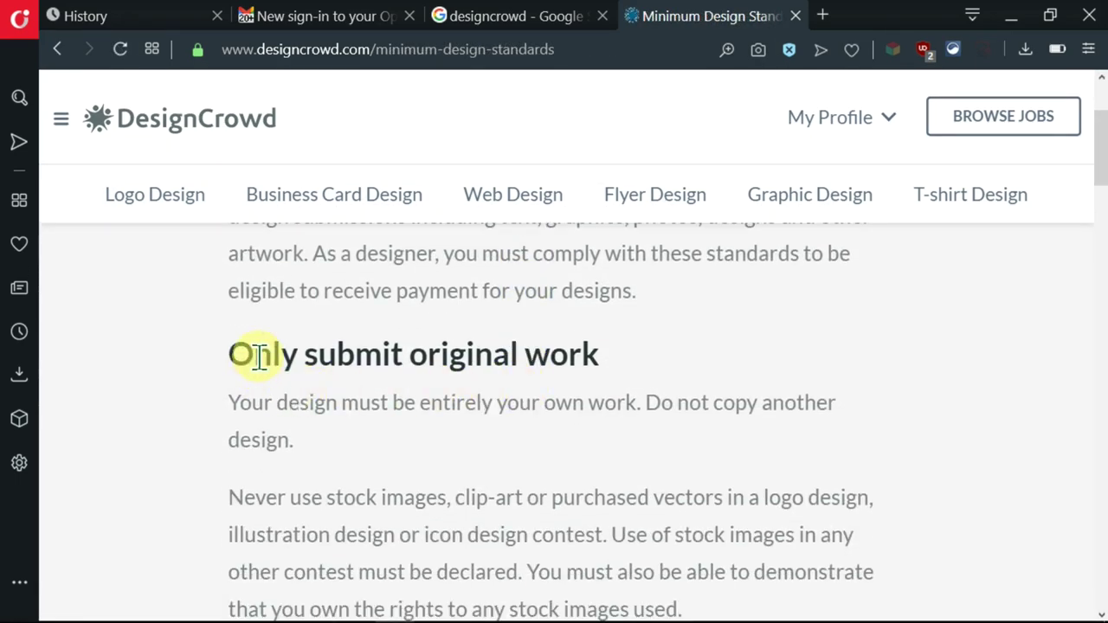
scroll(358, 332, down, 5)
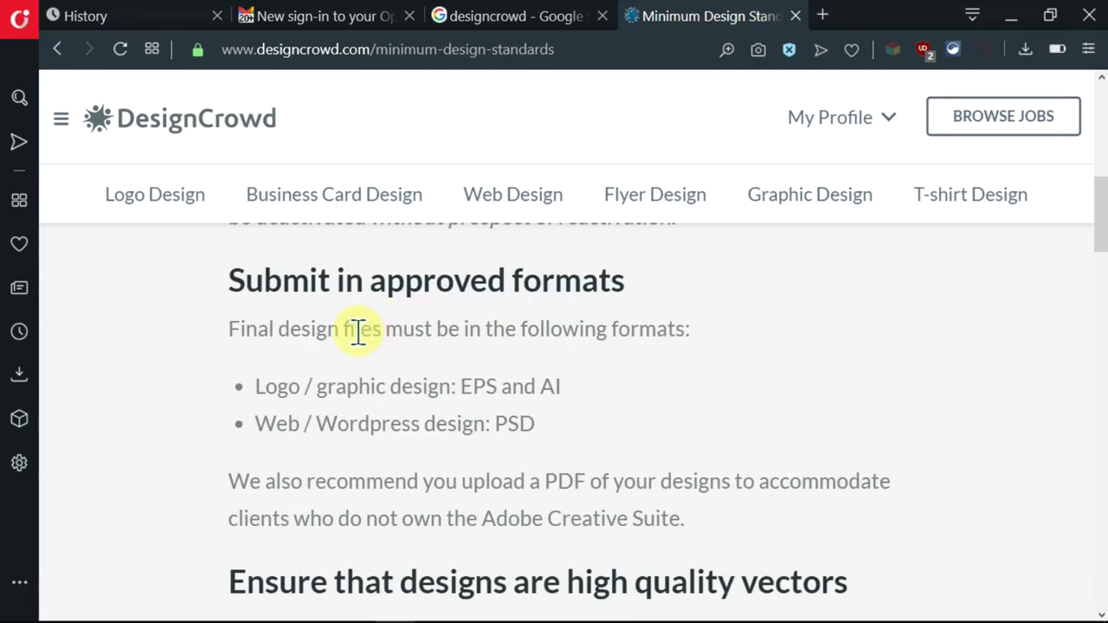
scroll(433, 305, down, 3)
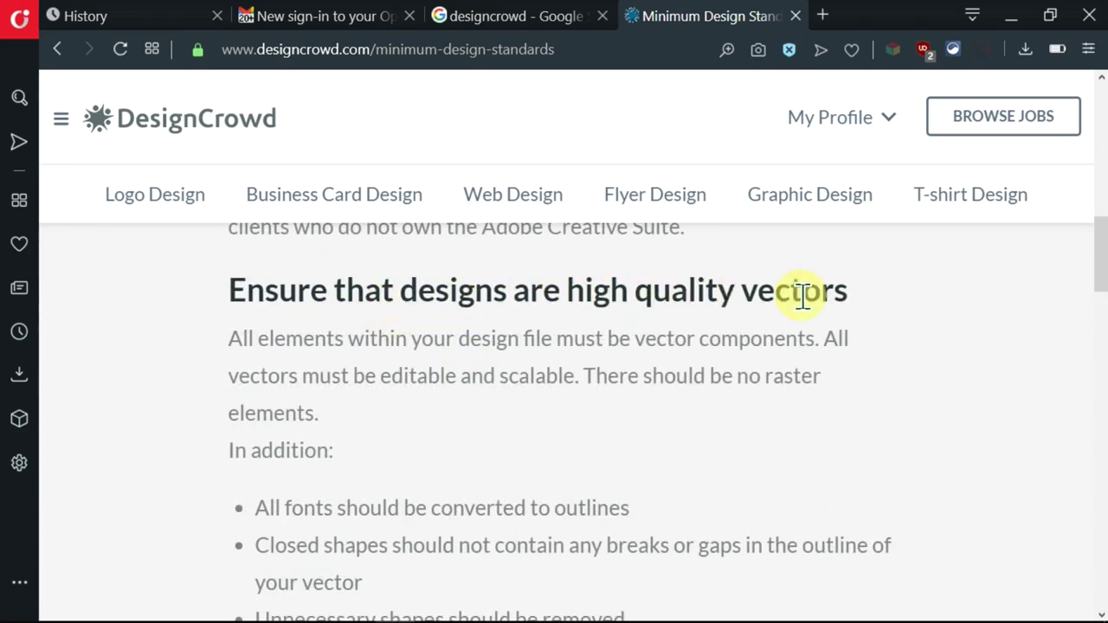
scroll(346, 398, down, 1)
scroll(361, 354, up, 1)
scroll(778, 338, down, 15)
scroll(433, 381, down, 2)
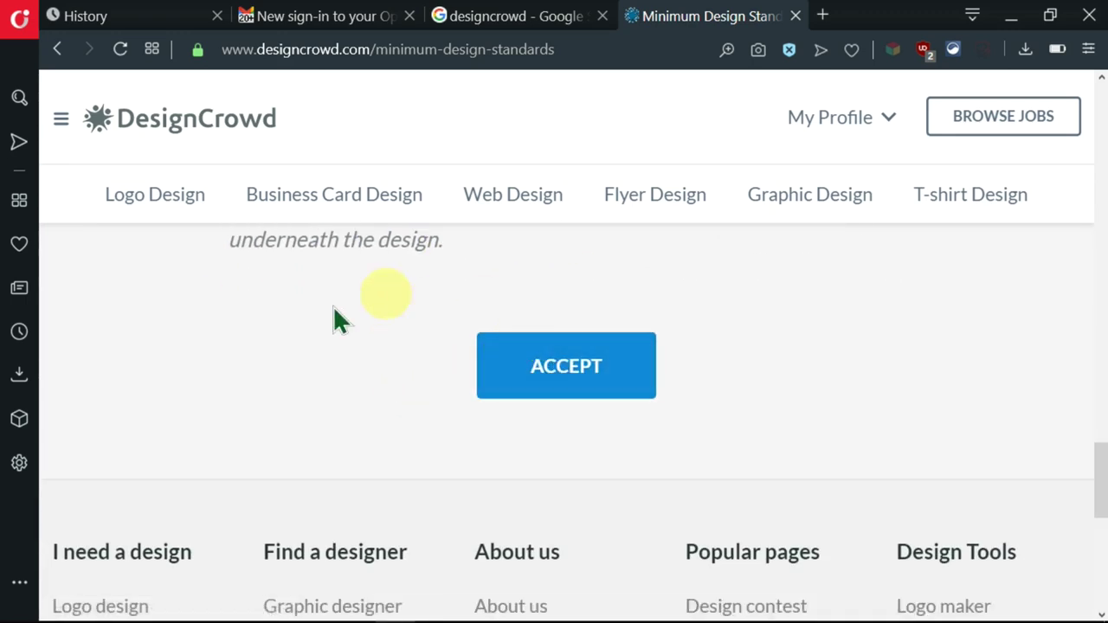
scroll(329, 322, up, 1)
click(524, 465)
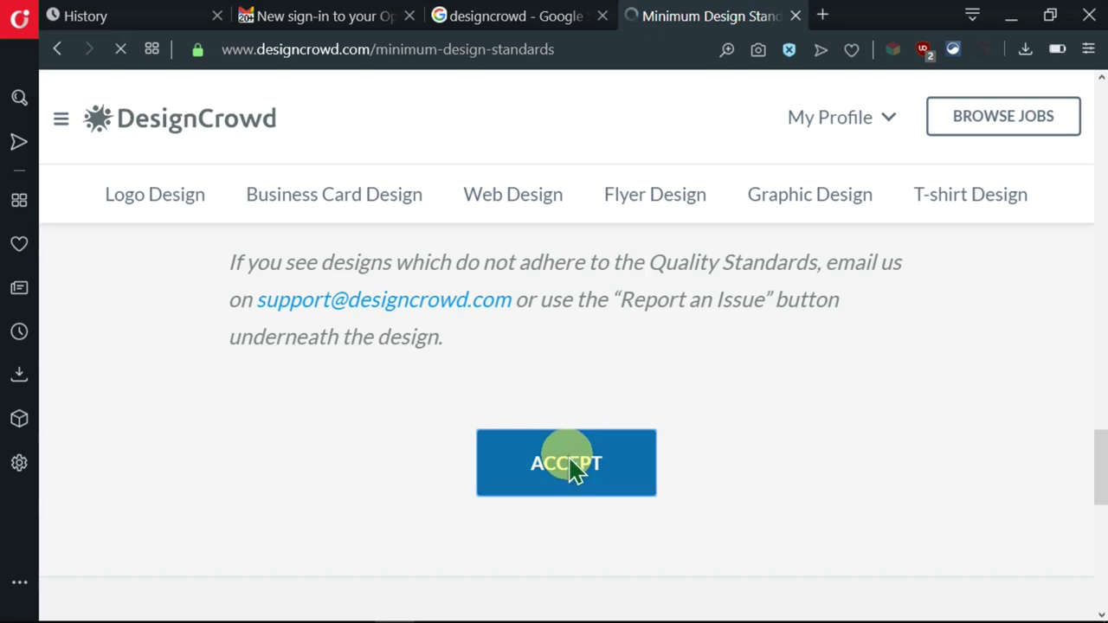
Step: Start the submit-first-design task and filter jobs to Print & Advertising Design
scroll(548, 421, down, 3)
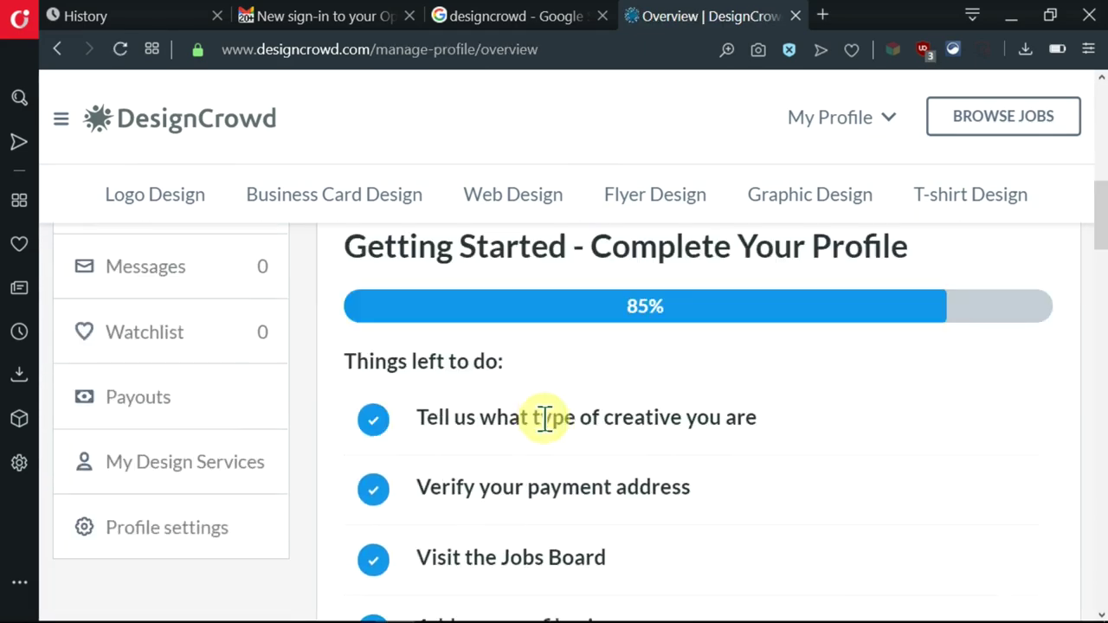
scroll(617, 365, down, 7)
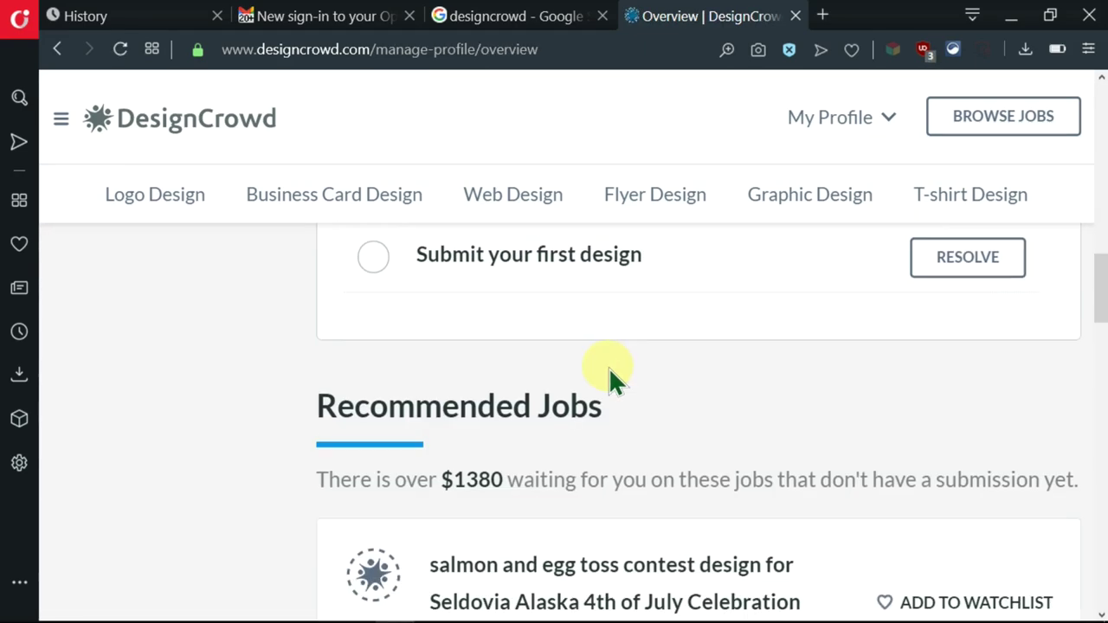
scroll(608, 367, up, 1)
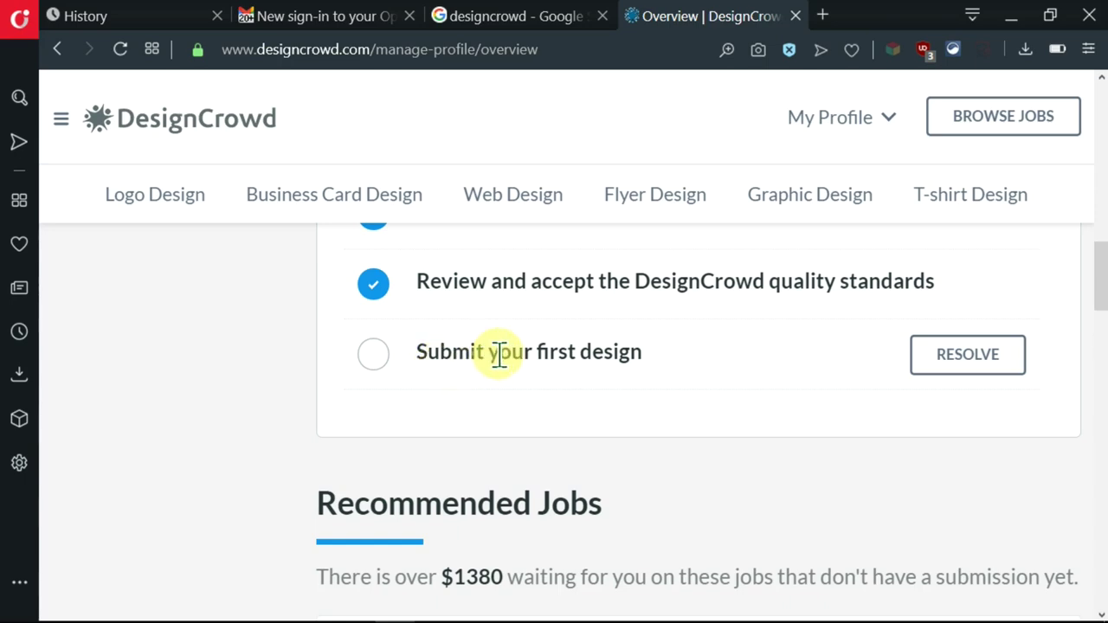
click(940, 368)
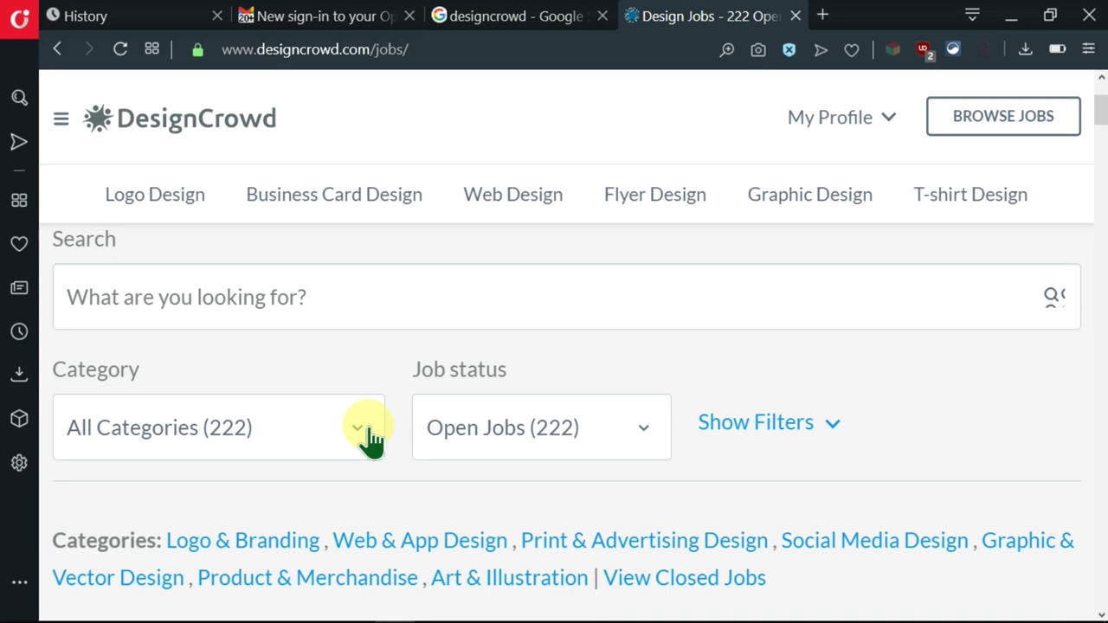
click(364, 428)
click(364, 429)
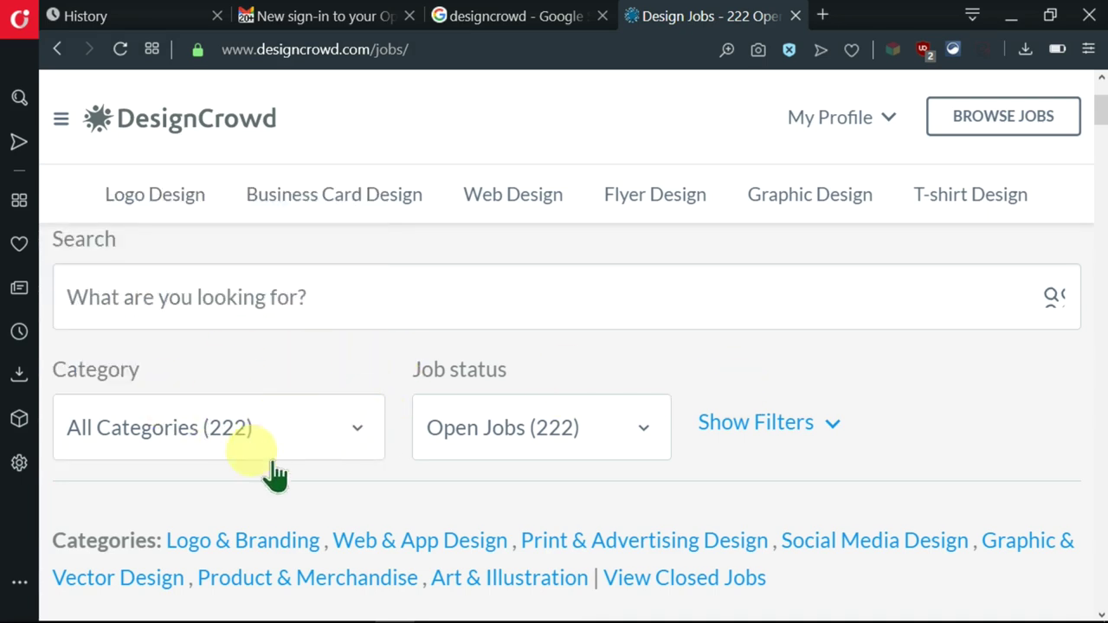
click(367, 433)
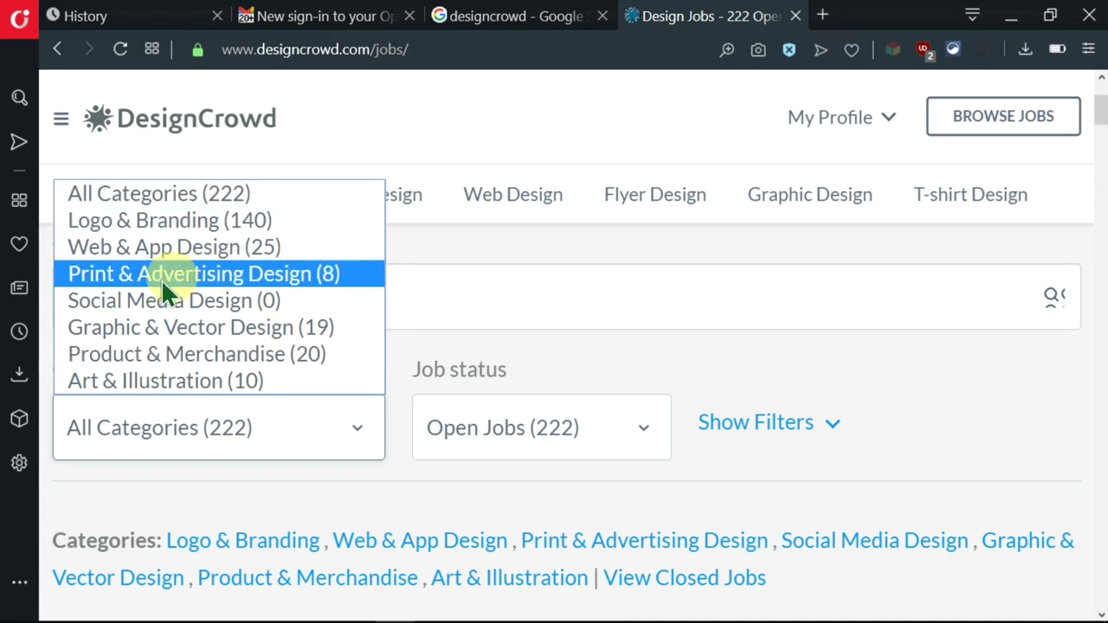
click(182, 272)
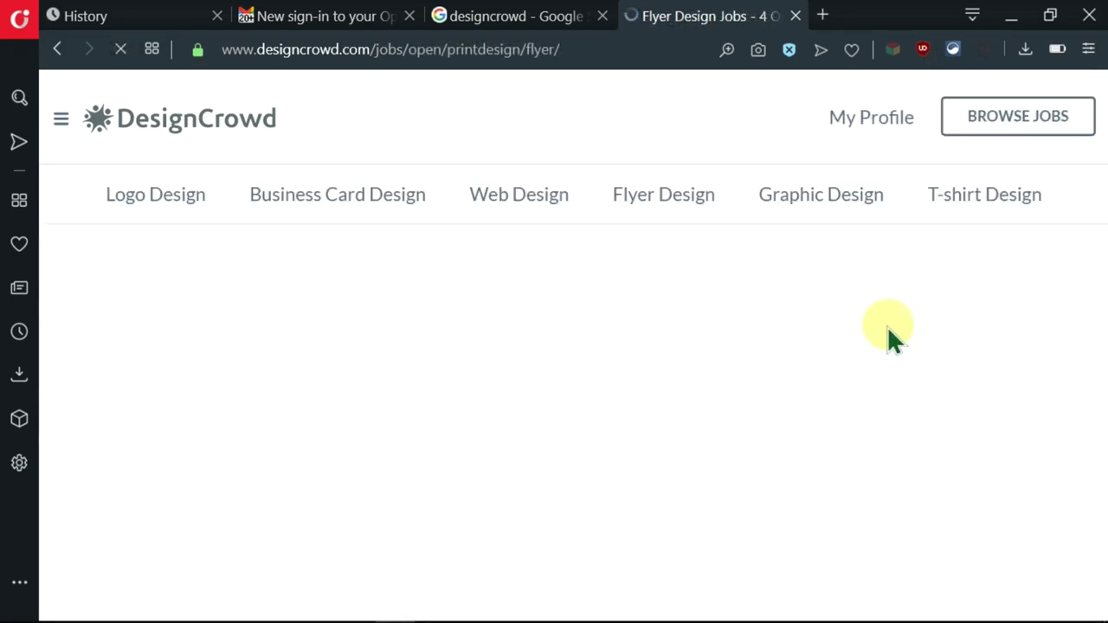
Step: Open the FSG Brochure flyer job's brief from the filtered job list
scroll(706, 346, down, 3)
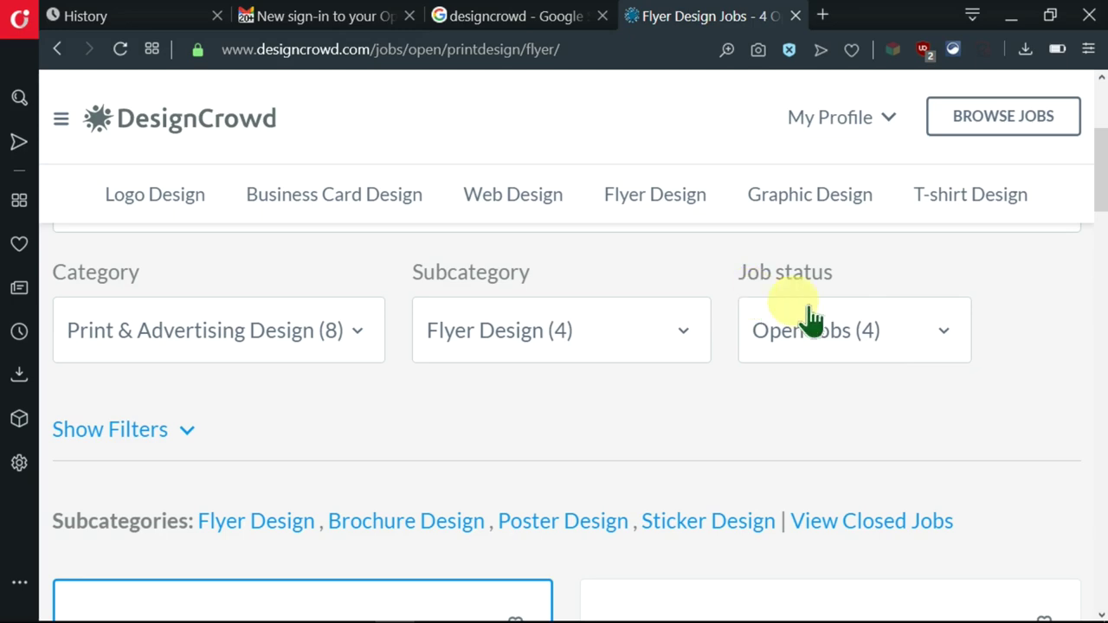
click(894, 344)
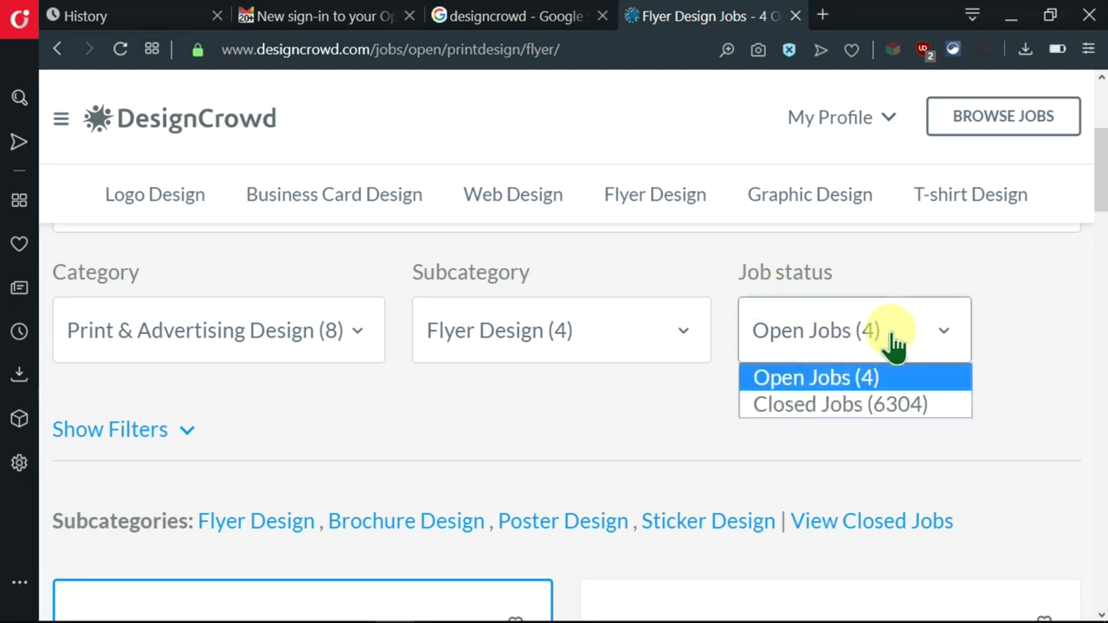
click(1044, 330)
scroll(563, 355, down, 3)
scroll(561, 352, down, 3)
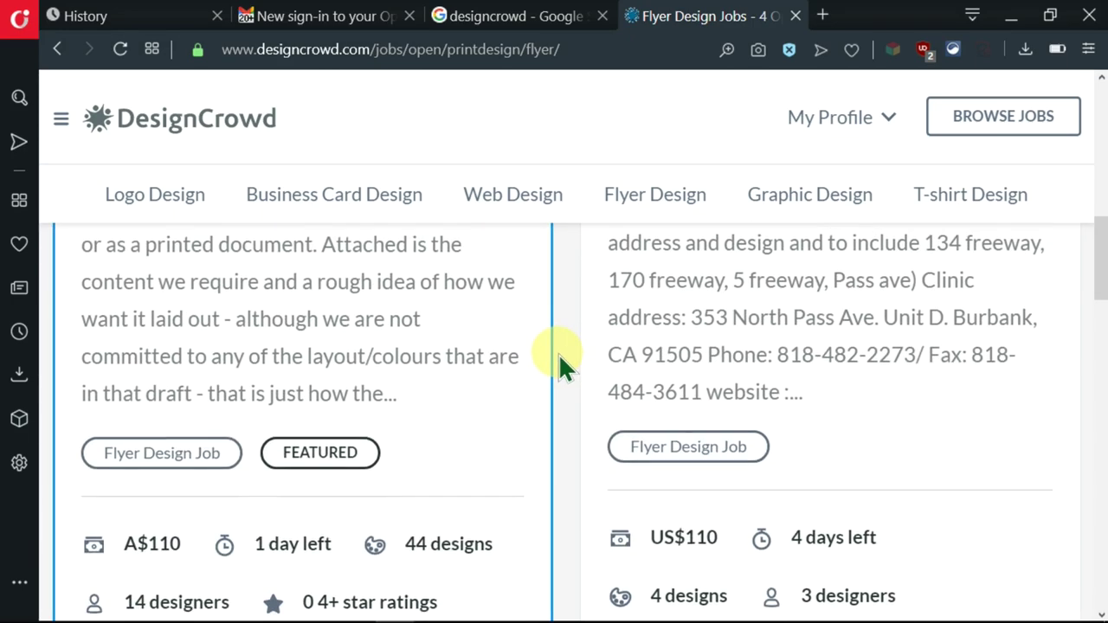
scroll(558, 354, up, 2)
click(218, 273)
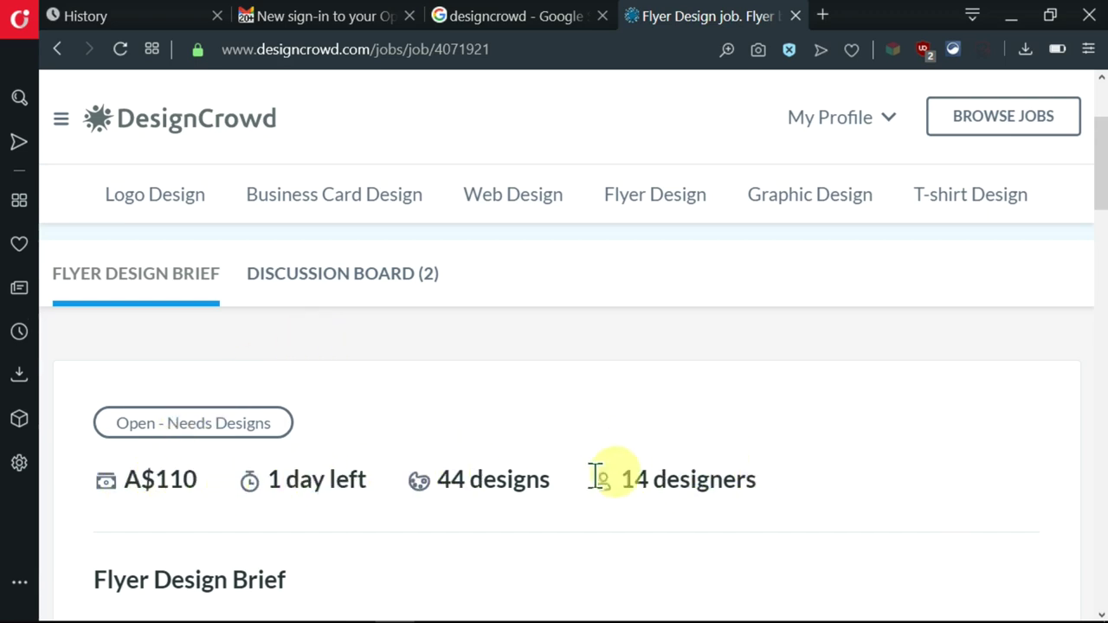
Step: Open the FSG Brochure job's Submit your design form and snap the browser to the right half
scroll(493, 407, down, 5)
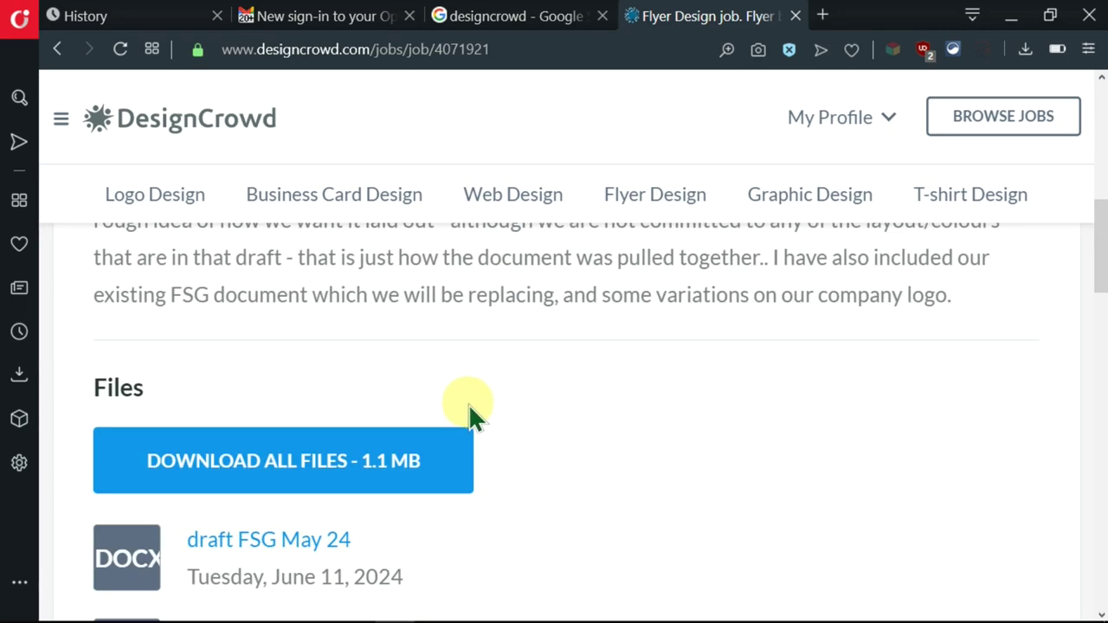
scroll(470, 416, up, 2)
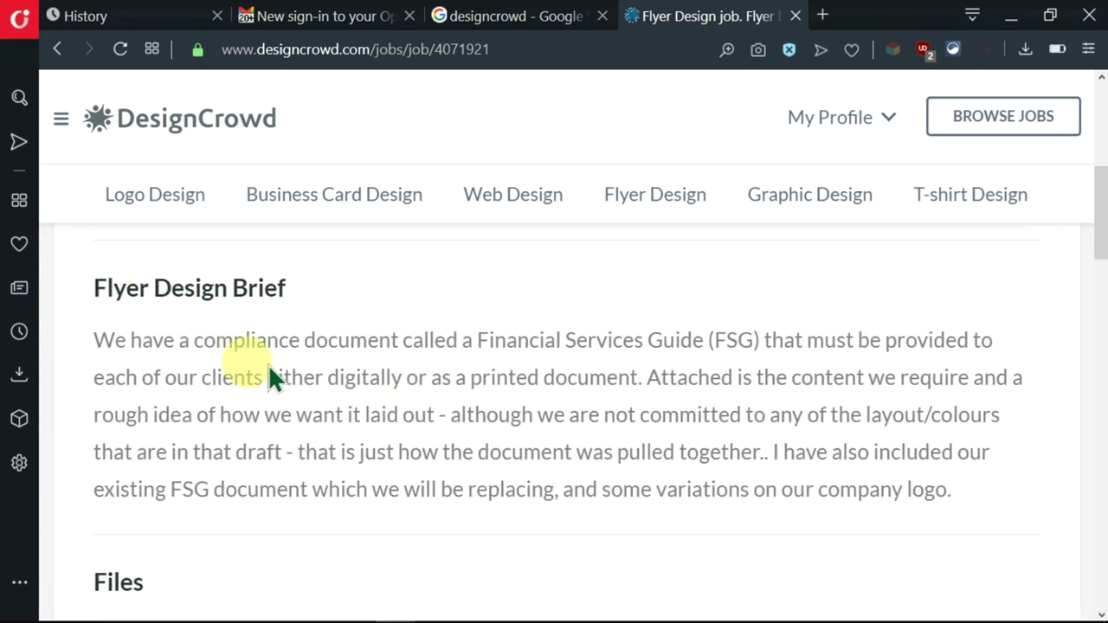
scroll(251, 415, down, 8)
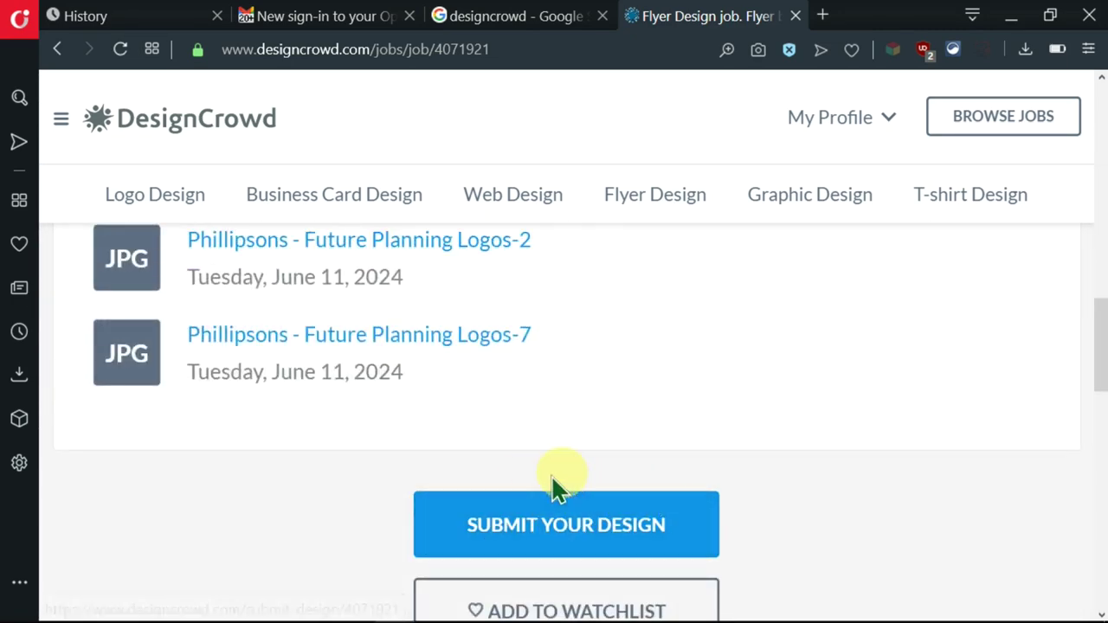
scroll(589, 485, down, 1)
click(566, 428)
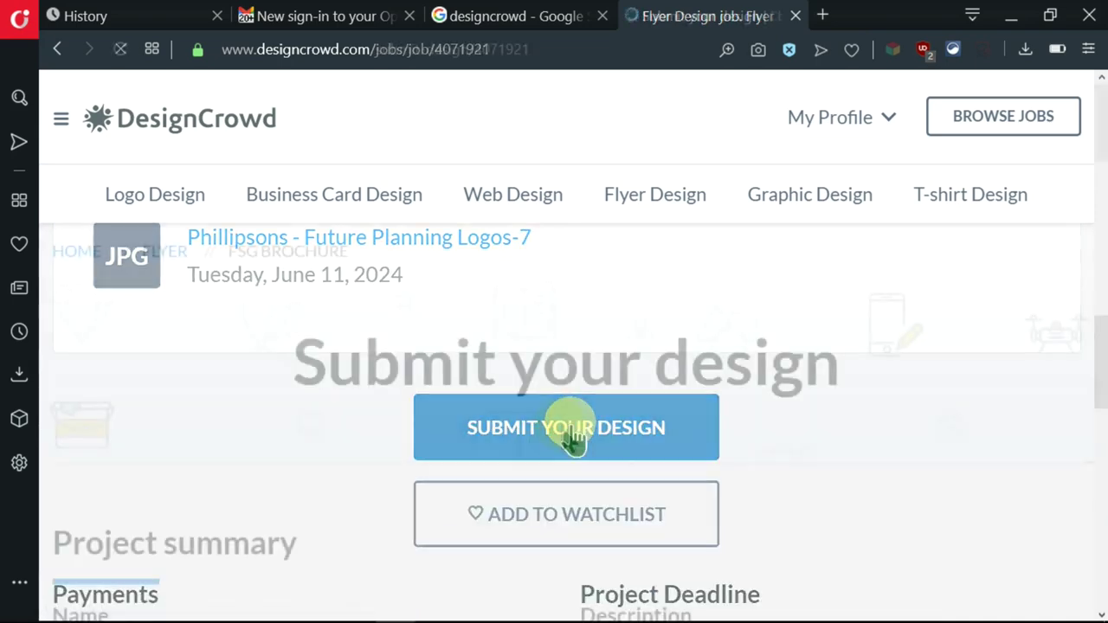
scroll(550, 437, down, 6)
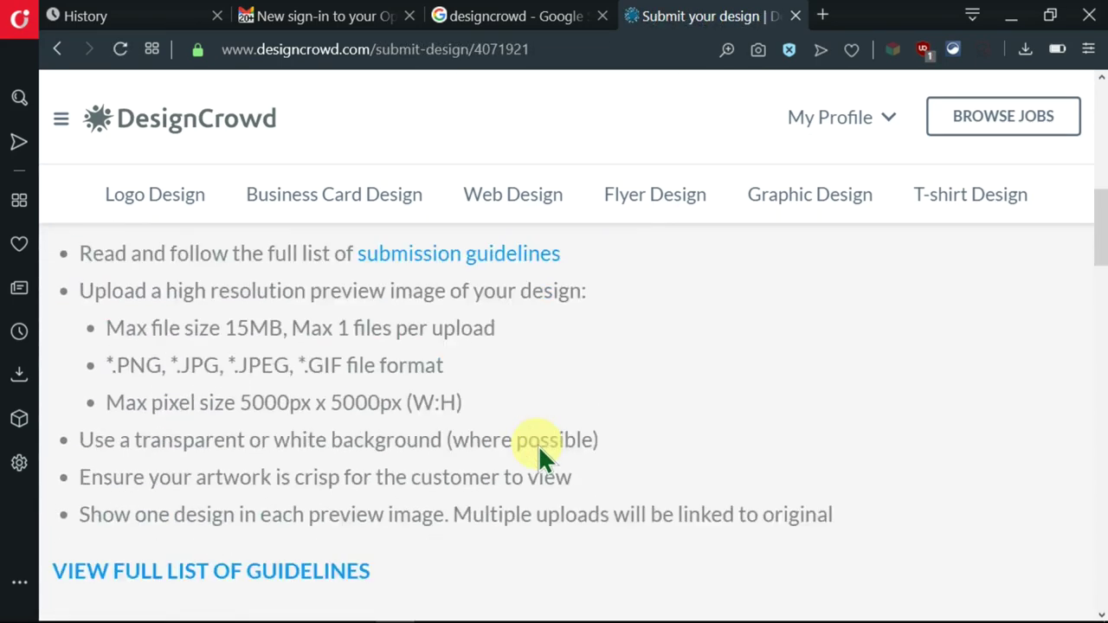
scroll(246, 399, up, 3)
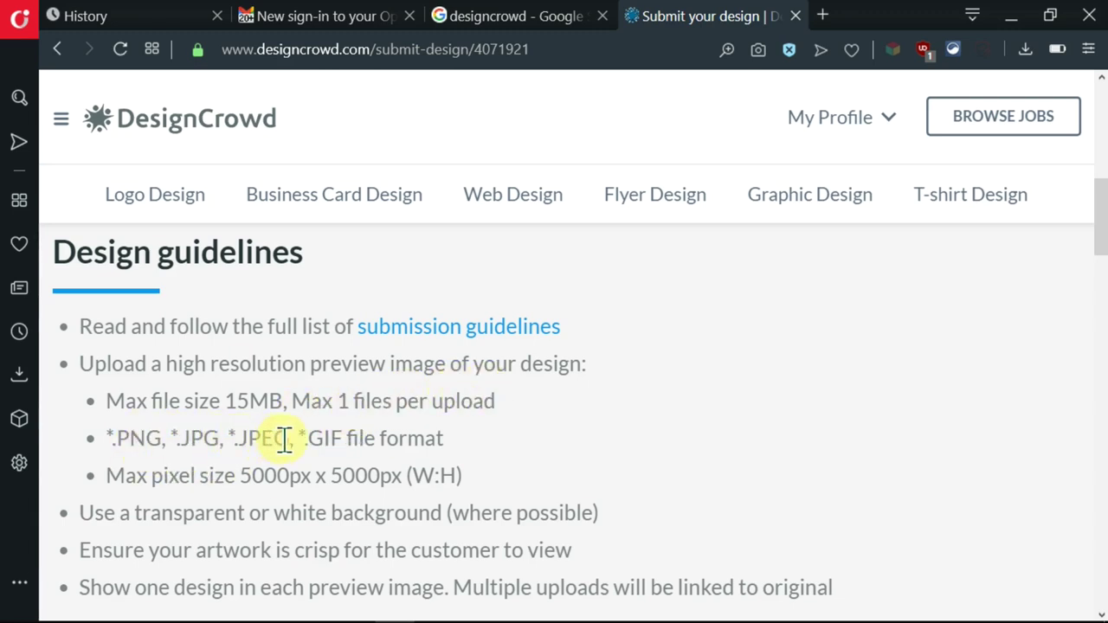
scroll(259, 407, down, 1)
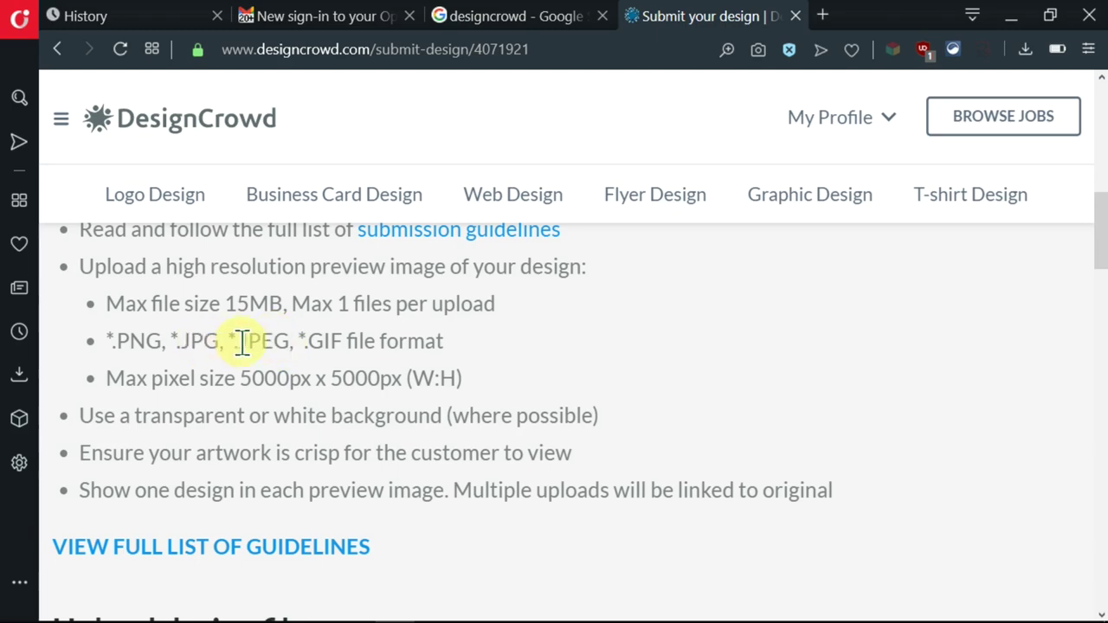
scroll(321, 383, down, 5)
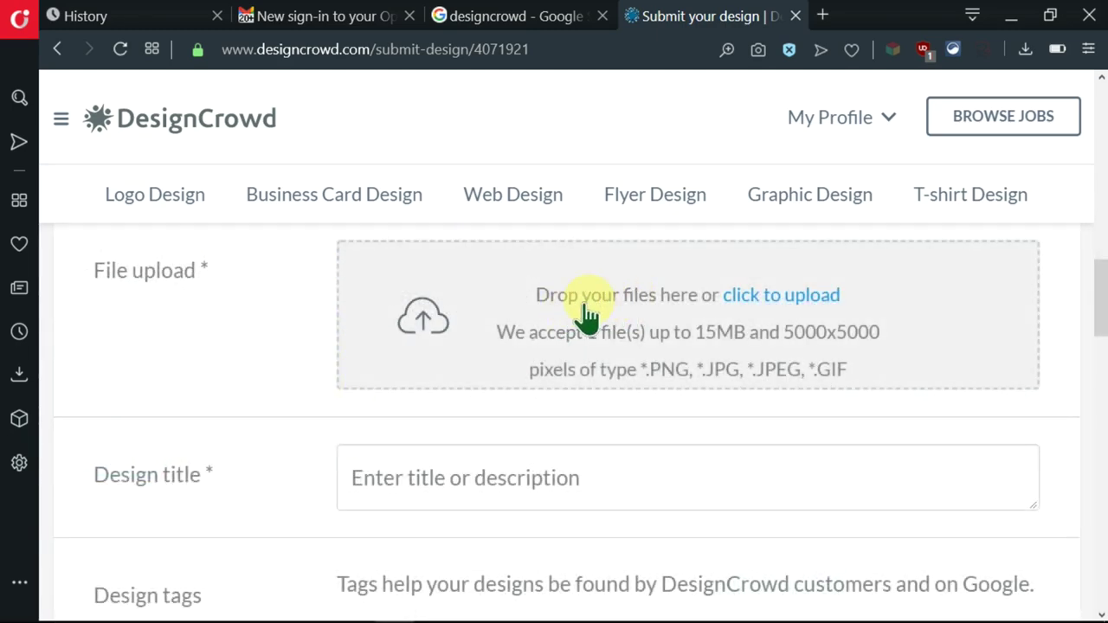
key(super+Right)
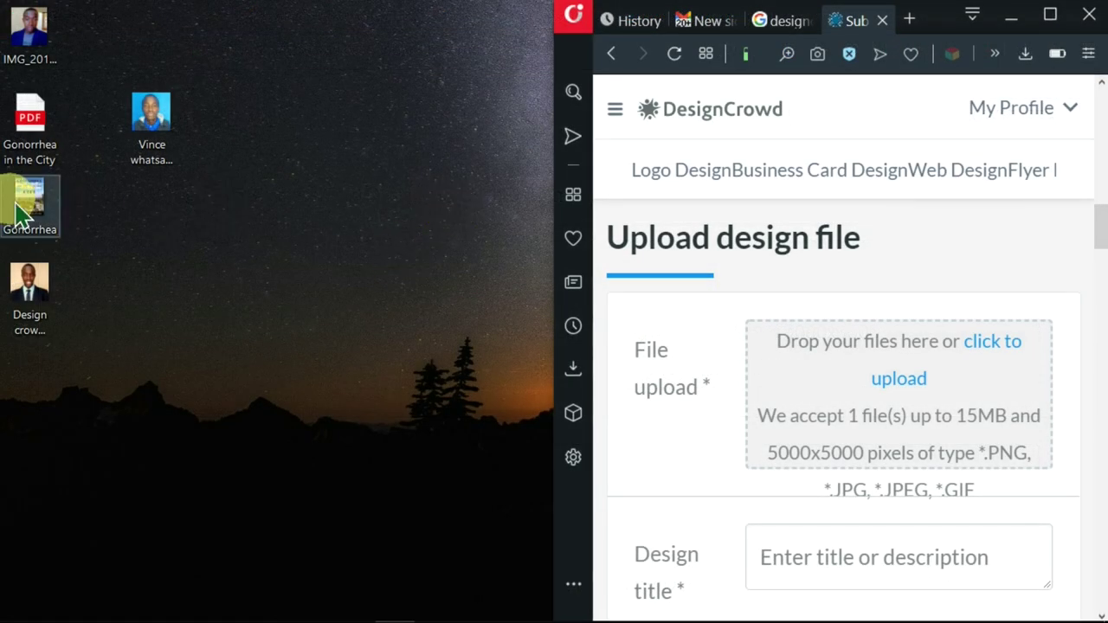
Step: Upload the flyer image from the desktop and restore the browser to full screen
drag(19, 212, 953, 339)
click(1050, 16)
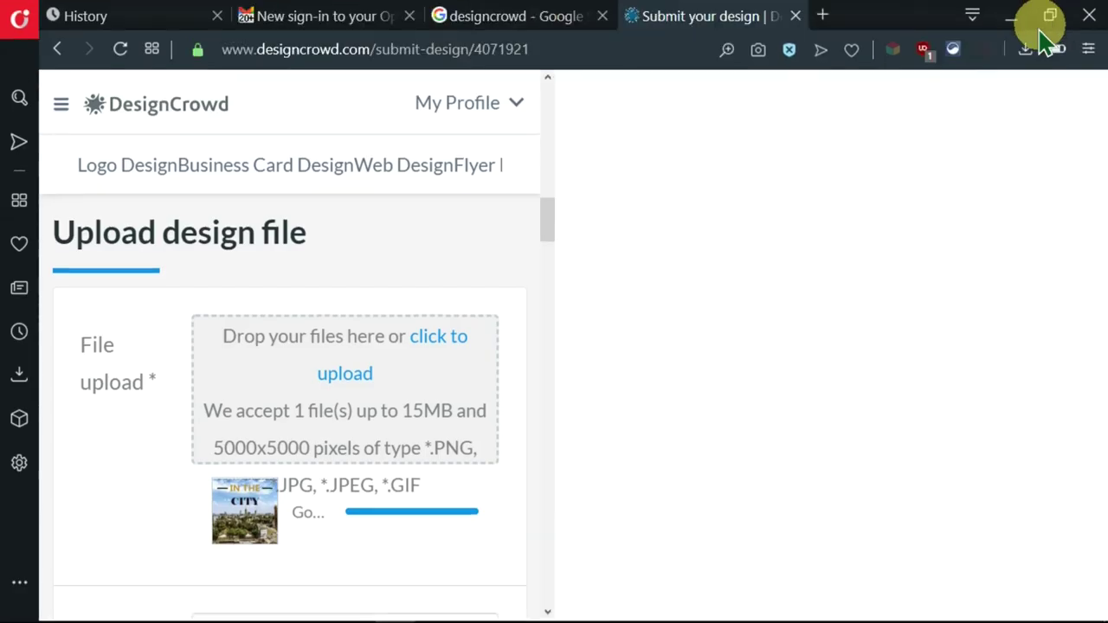
scroll(502, 381, up, 1)
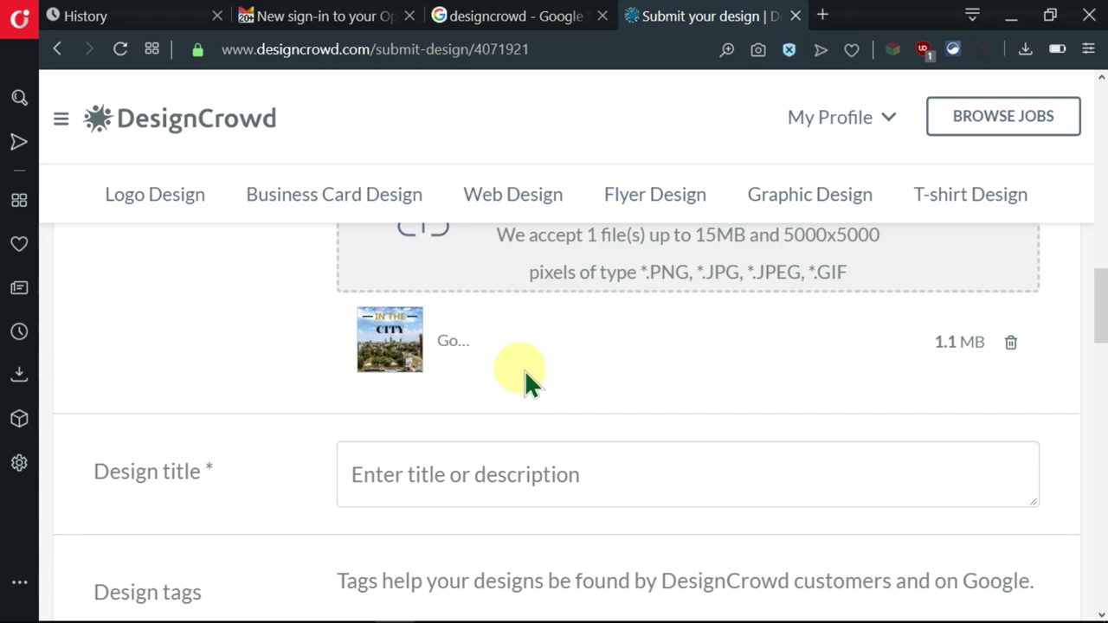
scroll(675, 391, up, 1)
scroll(672, 394, down, 2)
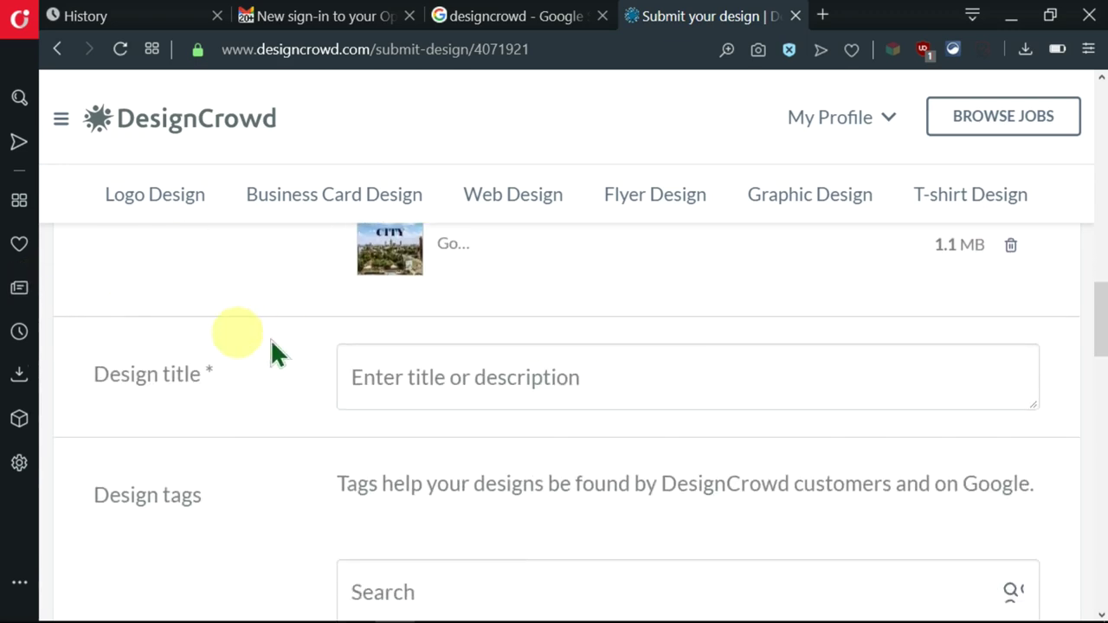
Step: Title the design 'In the city' and submit it to the job
click(433, 379)
scroll(535, 520, up, 1)
text(In the city)
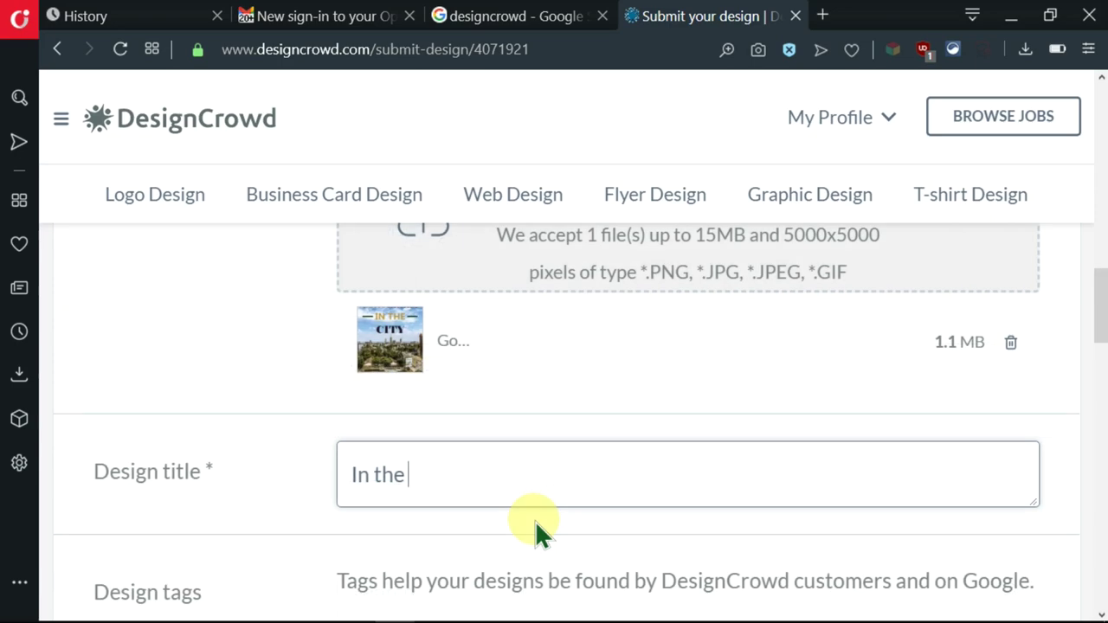
scroll(735, 514, down, 4)
scroll(725, 416, down, 12)
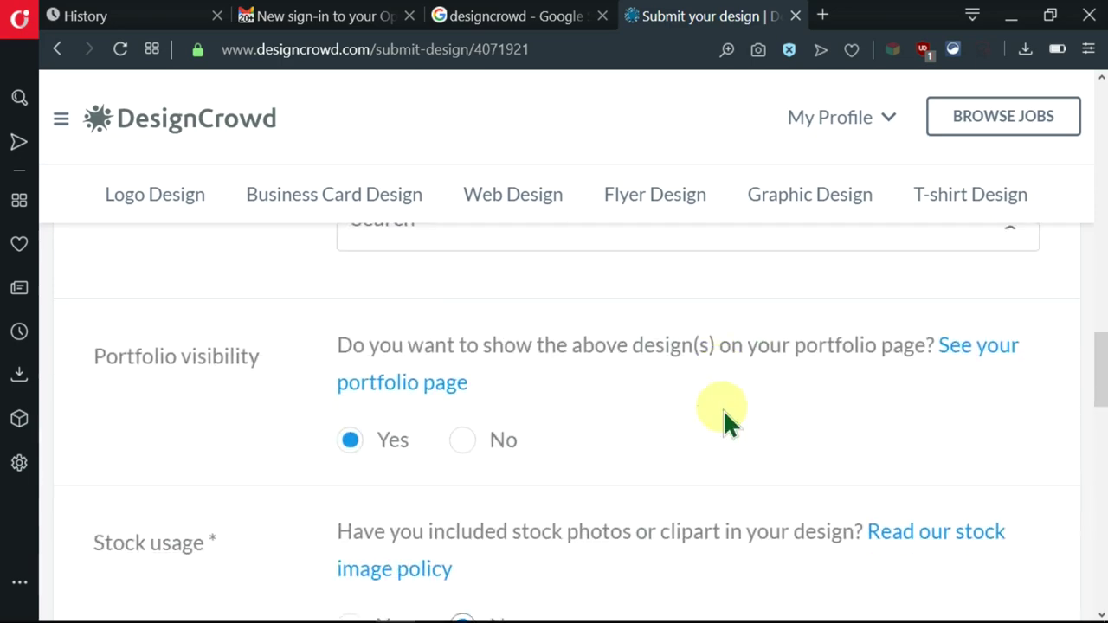
scroll(762, 414, up, 3)
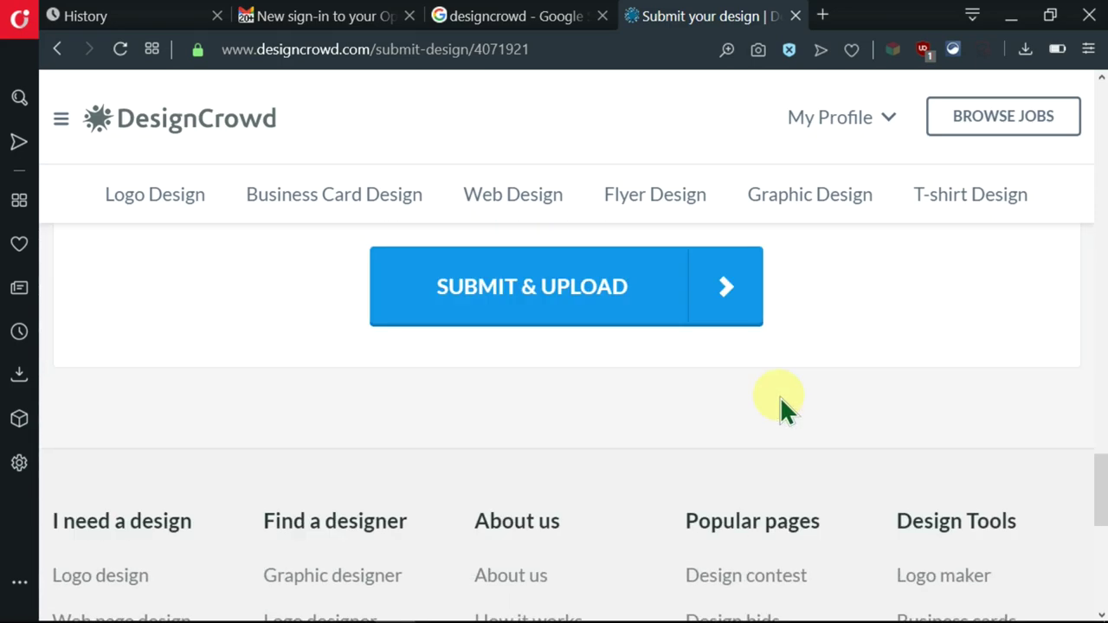
click(594, 289)
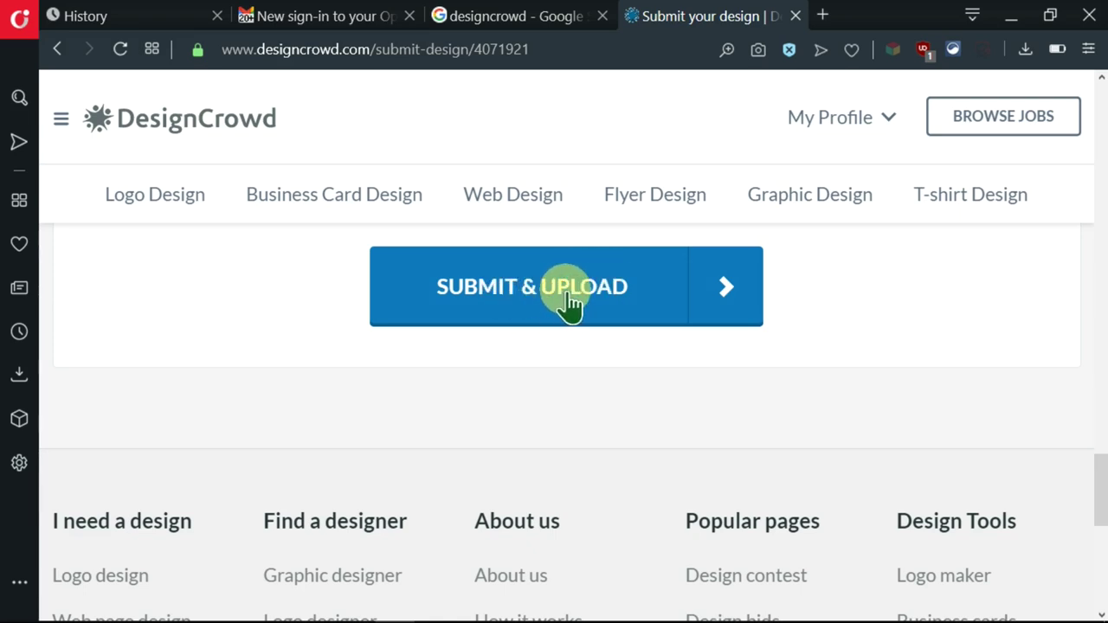